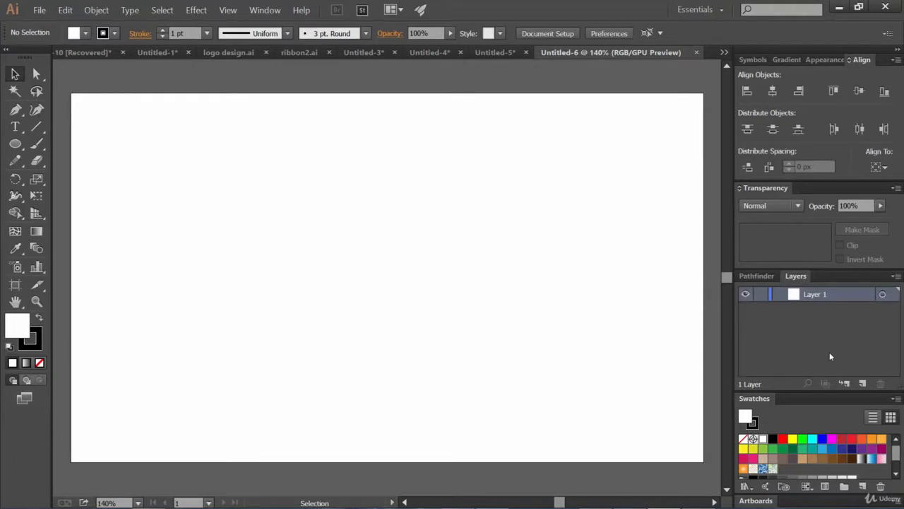
# Step: Float the Symbols panel over the document and place an RSS symbol in the artboard's upper-left area
pyautogui.click(753, 60)
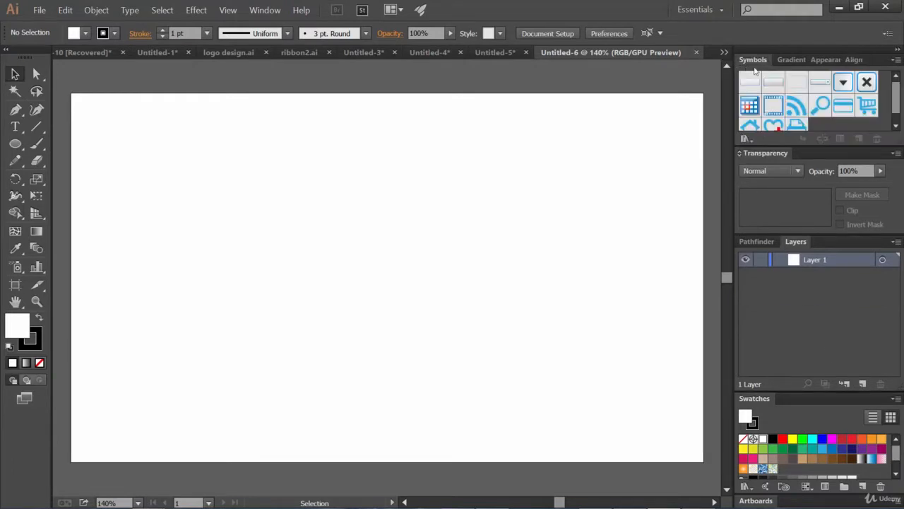
pyautogui.moveTo(755, 61); pyautogui.dragTo(515, 105)
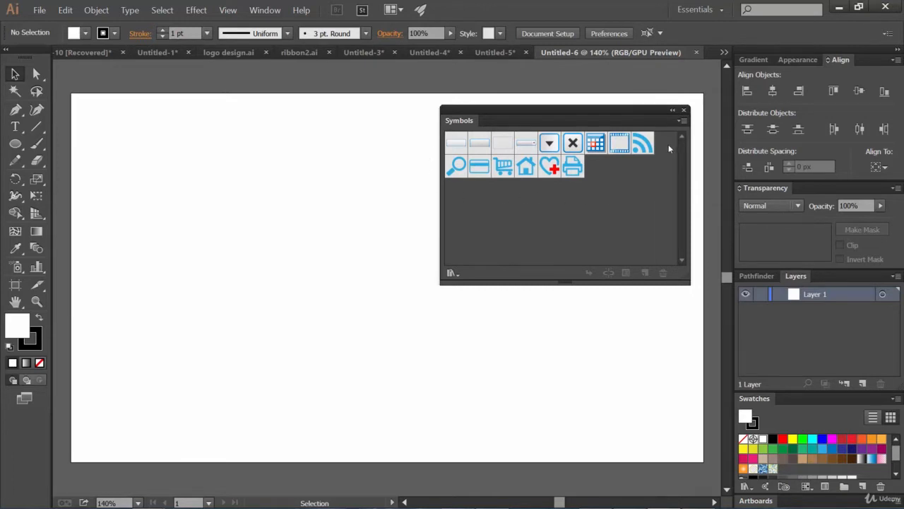
pyautogui.click(642, 146)
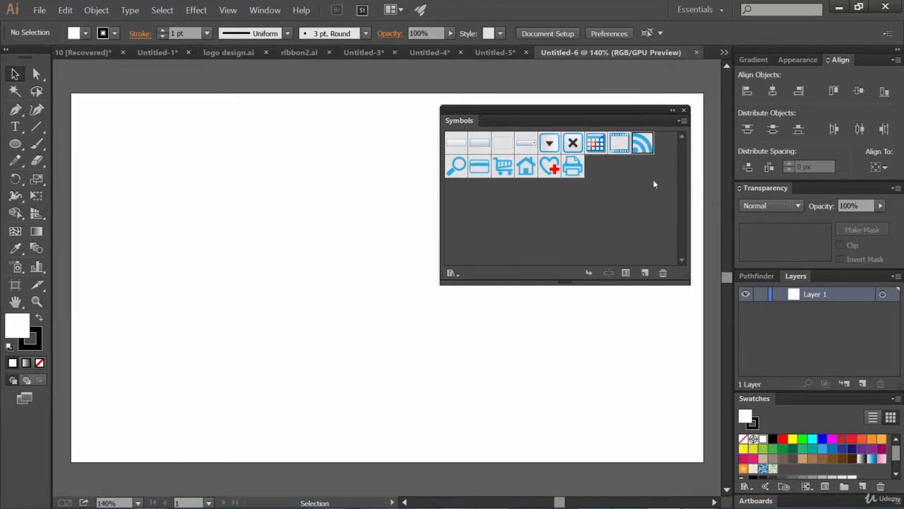
pyautogui.moveTo(644, 142); pyautogui.dragTo(211, 173)
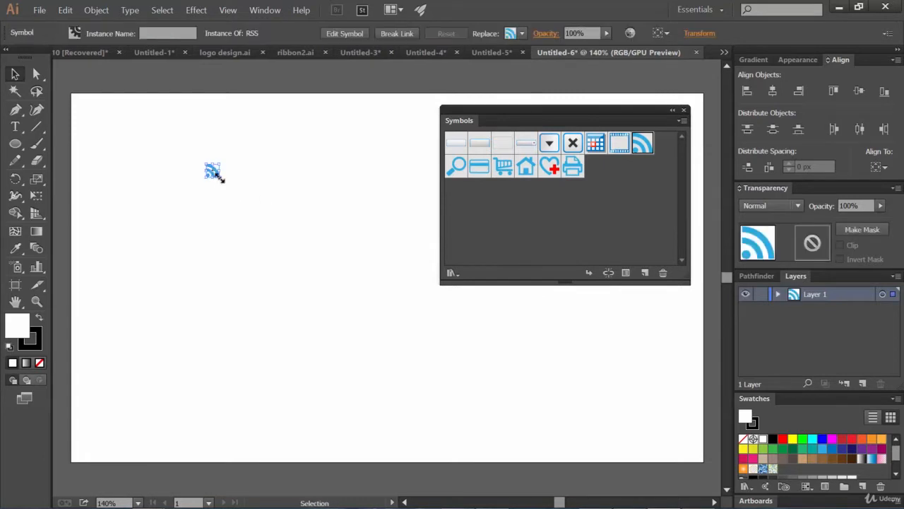
# Step: Enlarge the RSS symbol instance and position it near the artboard's upper-left corner
pyautogui.moveTo(221, 178); pyautogui.dragTo(346, 266)
pyautogui.moveTo(297, 212); pyautogui.dragTo(236, 200)
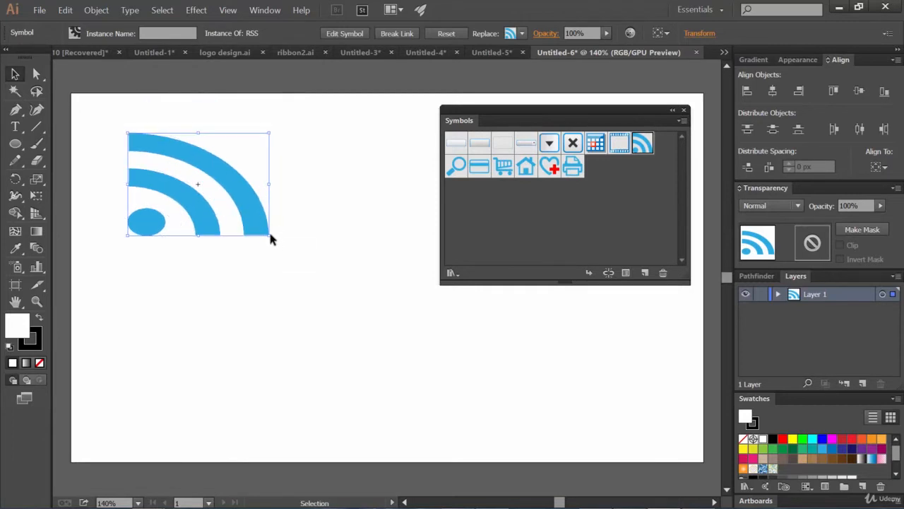
pyautogui.moveTo(264, 235); pyautogui.dragTo(219, 227)
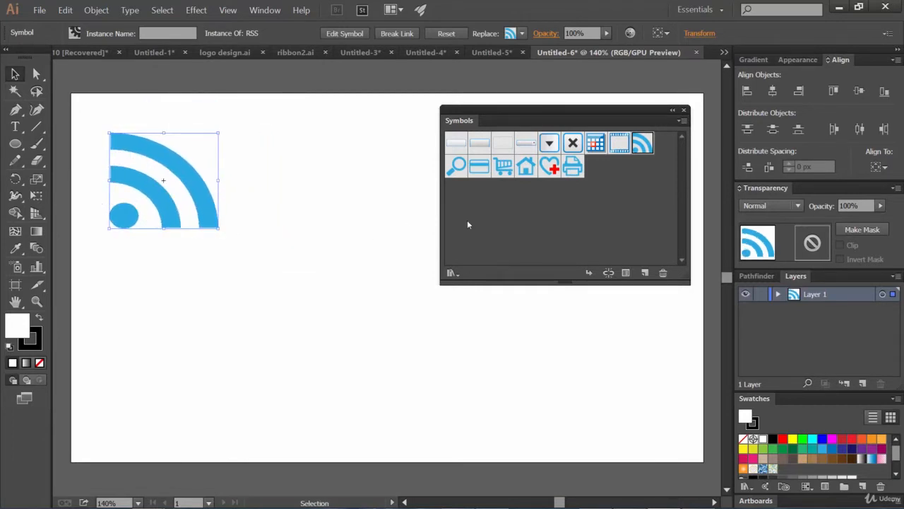
# Step: Place the Shopping Cart, Home and film frame symbols on the artboard beside the RSS symbol
pyautogui.moveTo(507, 170); pyautogui.dragTo(296, 151)
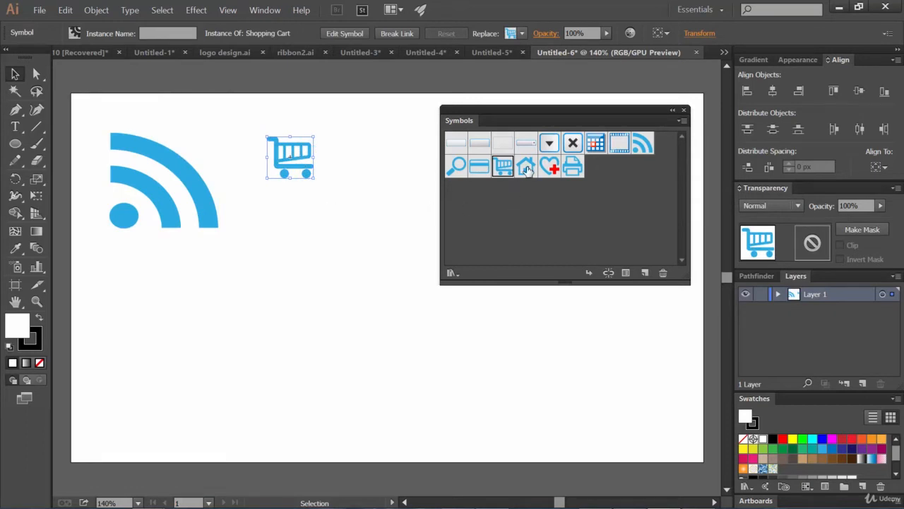
pyautogui.click(528, 169)
pyautogui.moveTo(278, 220); pyautogui.dragTo(346, 201)
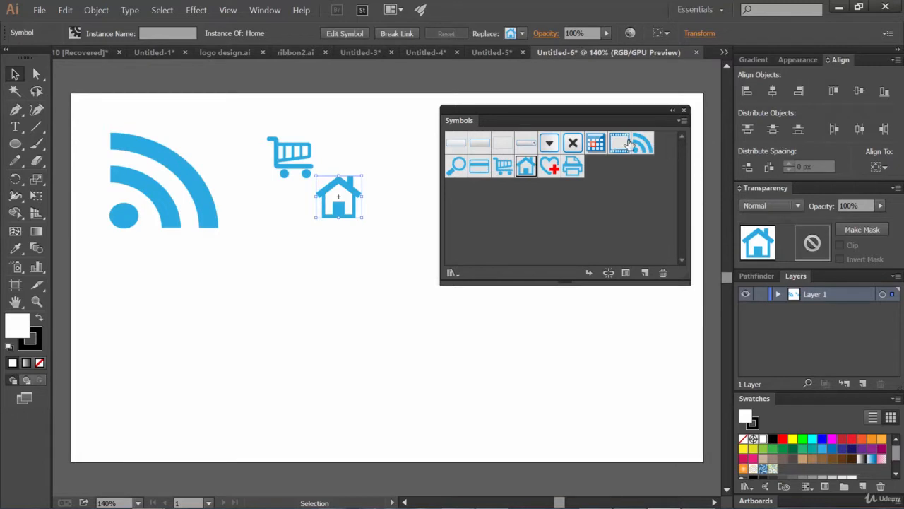
pyautogui.moveTo(628, 143); pyautogui.dragTo(399, 155)
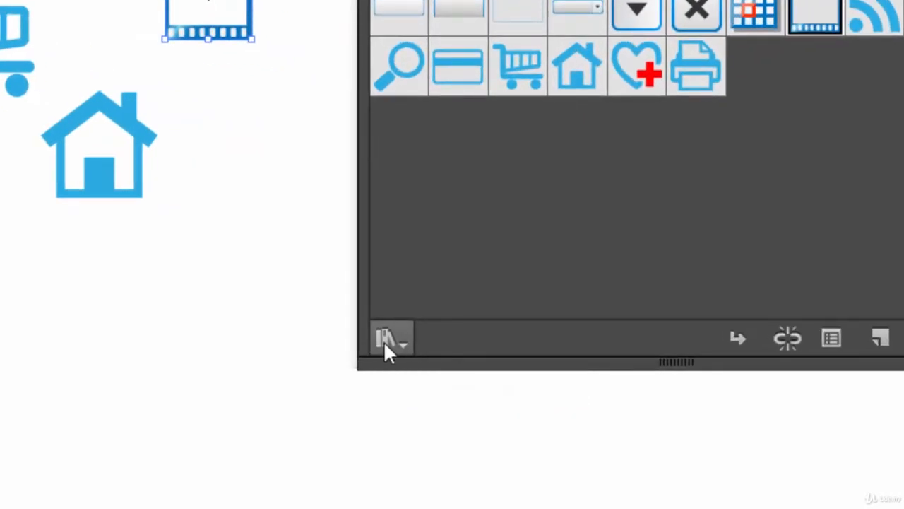
# Step: Open the Celebration symbol library and enlarge it so all its symbols show
pyautogui.click(385, 342)
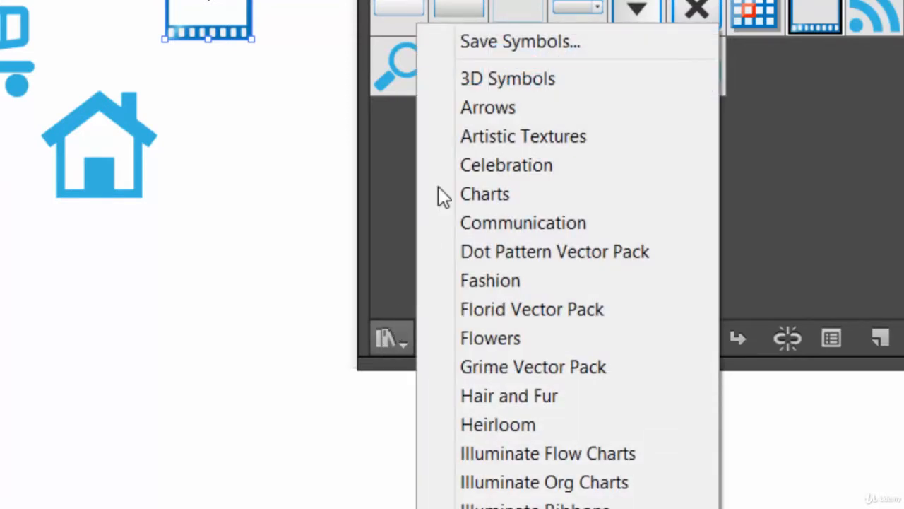
pyautogui.click(490, 167)
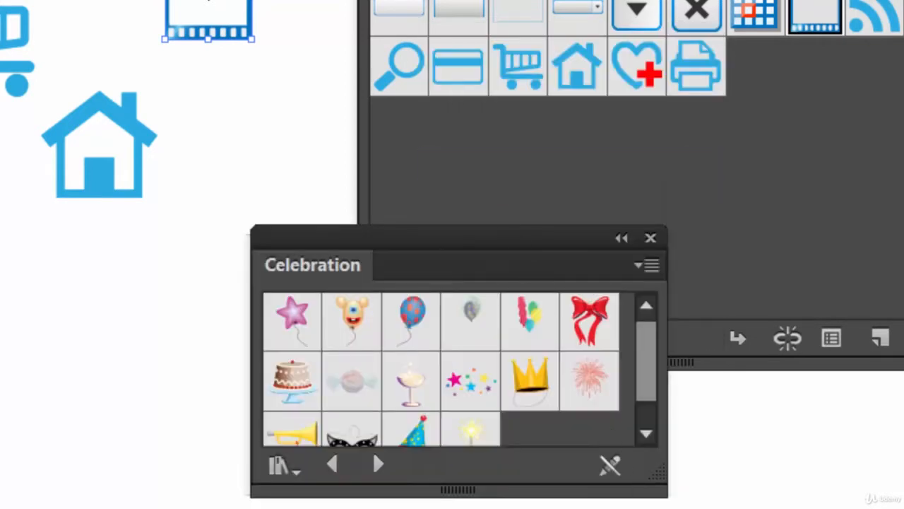
pyautogui.moveTo(664, 489); pyautogui.dragTo(901, 505)
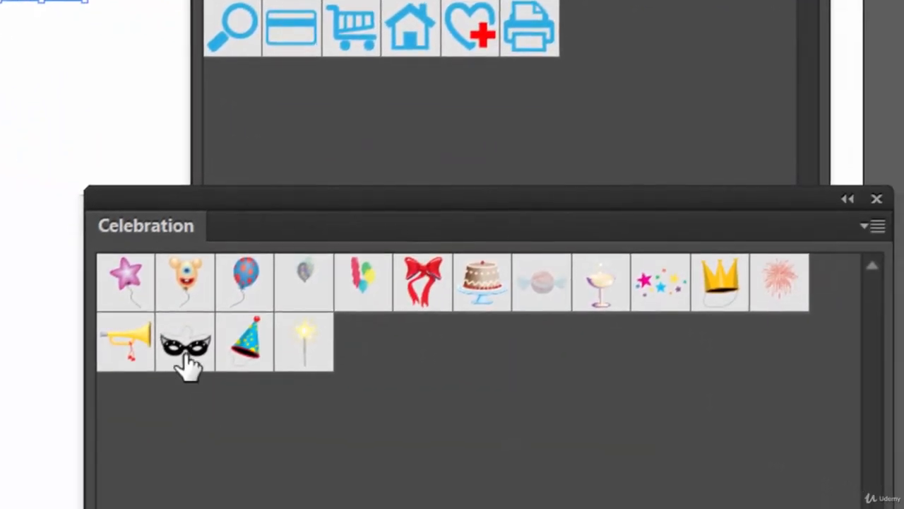
# Step: Place the face balloon, party hat and sparkler symbols from the Celebration library below the RSS, cart and home symbols
pyautogui.click(356, 325)
pyautogui.moveTo(187, 286); pyautogui.dragTo(0, 393)
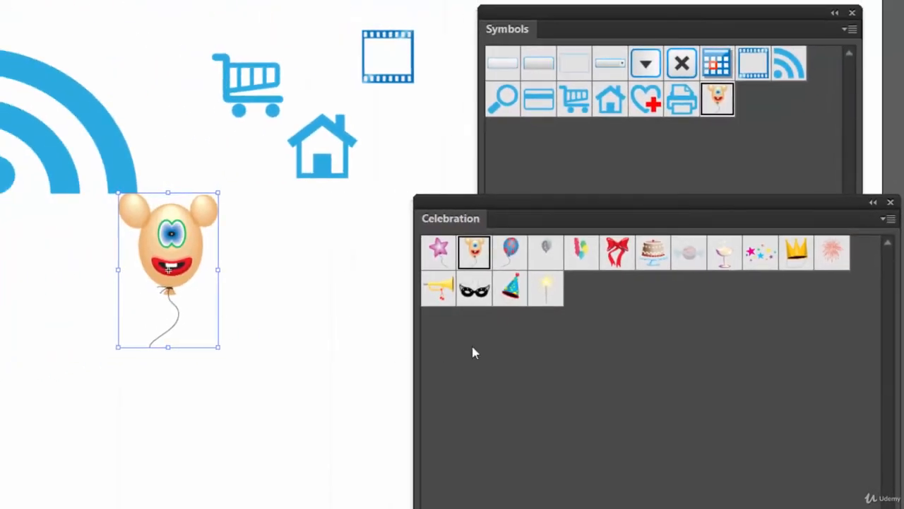
pyautogui.click(515, 289)
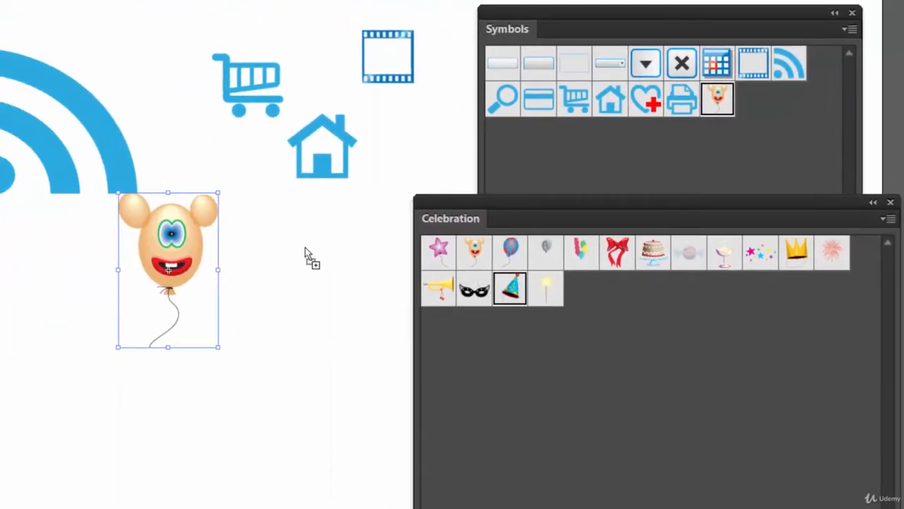
pyautogui.moveTo(305, 248); pyautogui.dragTo(185, 152)
pyautogui.moveTo(545, 288); pyautogui.dragTo(302, 340)
# Step: Add the confetti, fireworks and cake symbols around the balloon and close the Celebration library
pyautogui.moveTo(760, 252); pyautogui.dragTo(44, 303)
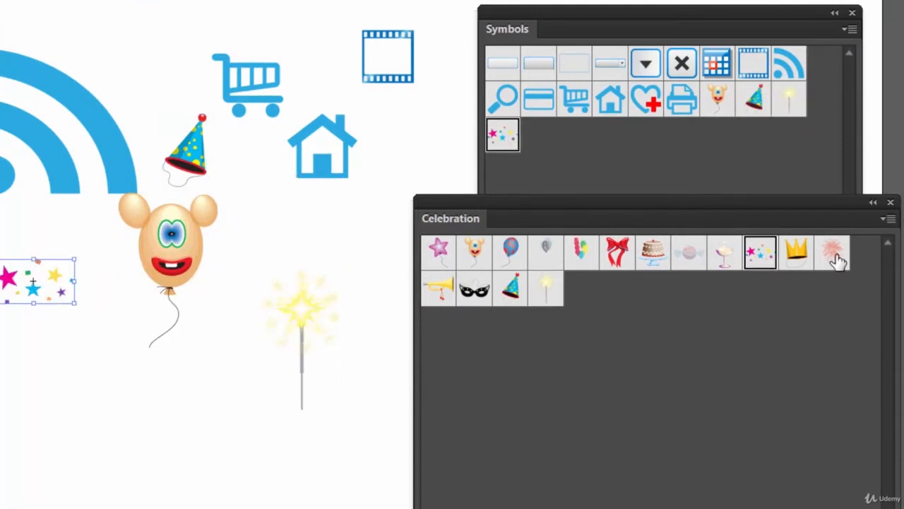
pyautogui.moveTo(832, 253); pyautogui.dragTo(258, 222)
pyautogui.moveTo(241, 184); pyautogui.dragTo(134, 53)
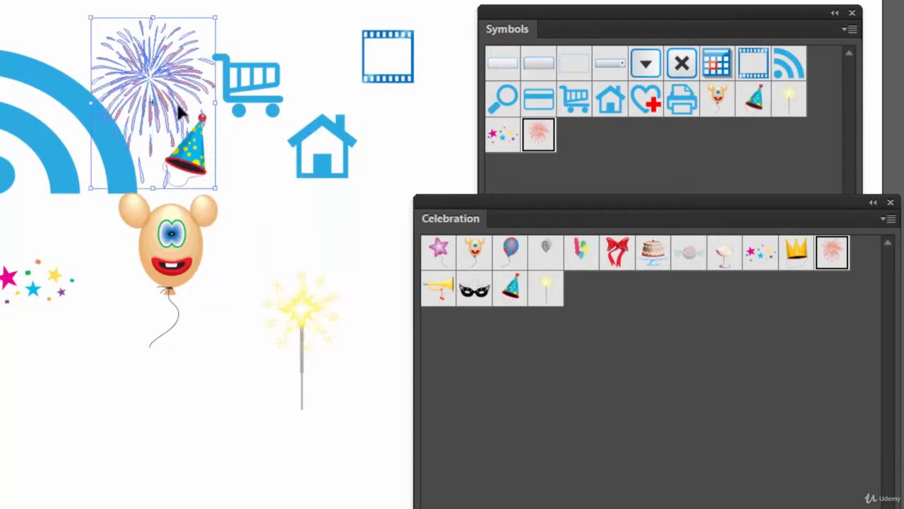
pyautogui.moveTo(653, 252); pyautogui.dragTo(200, 358)
pyautogui.click(890, 203)
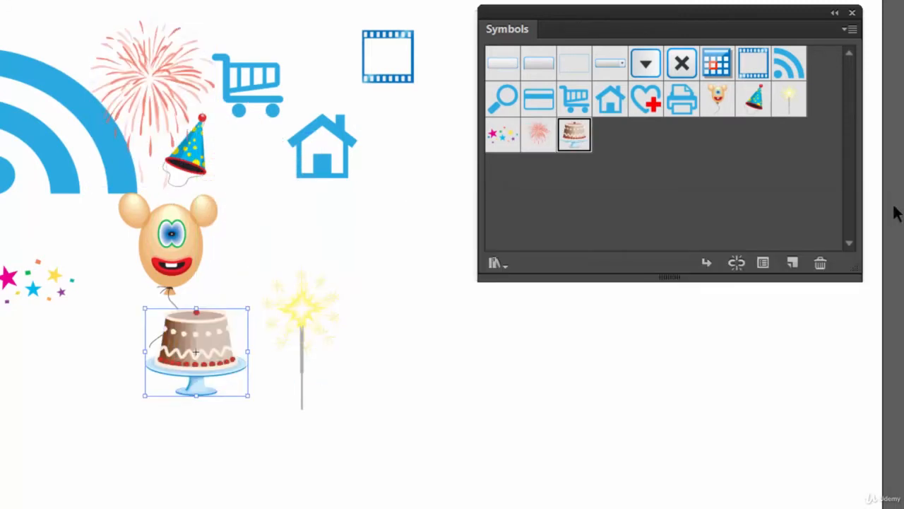
# Step: Open the Flowers symbol library and enlarge it so all its symbols show
pyautogui.click(497, 262)
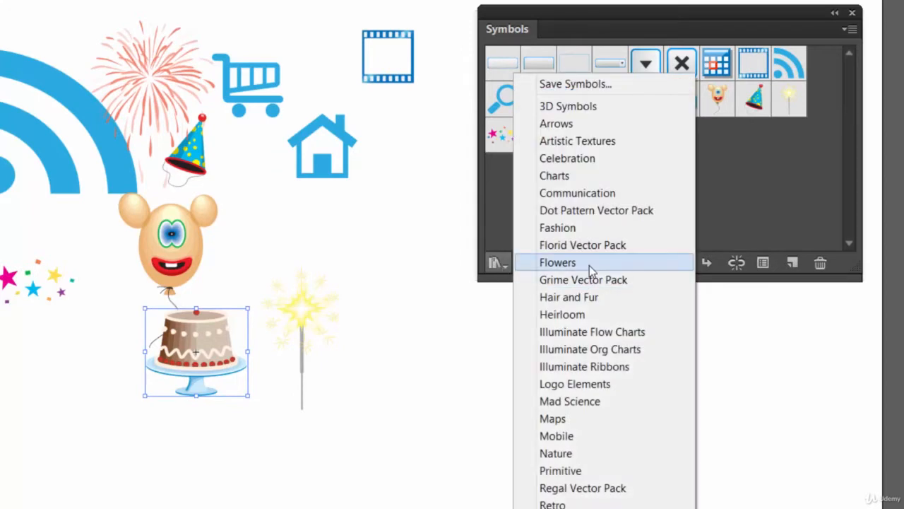
pyautogui.click(589, 262)
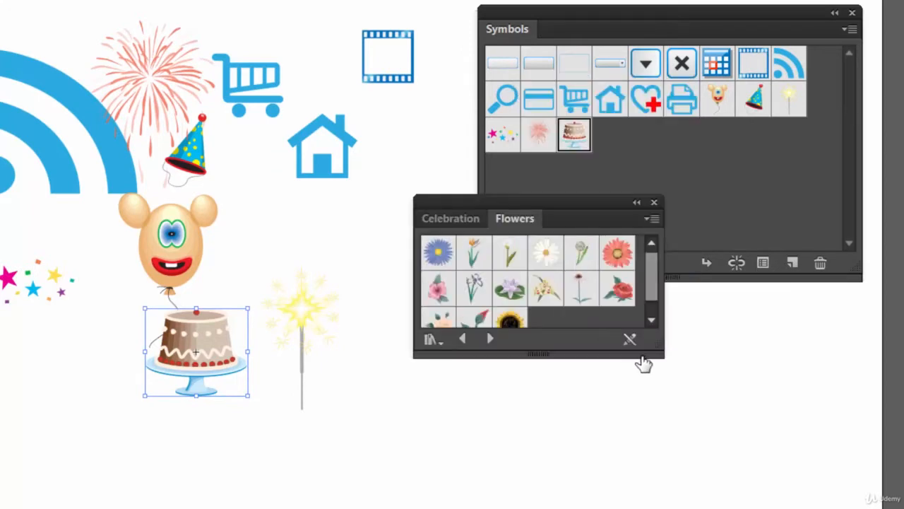
pyautogui.moveTo(665, 358); pyautogui.dragTo(794, 489)
# Step: Place the sunflower, rosebud and peach rose symbols from the Flowers library around the home symbol
pyautogui.moveTo(617, 288); pyautogui.dragTo(273, 228)
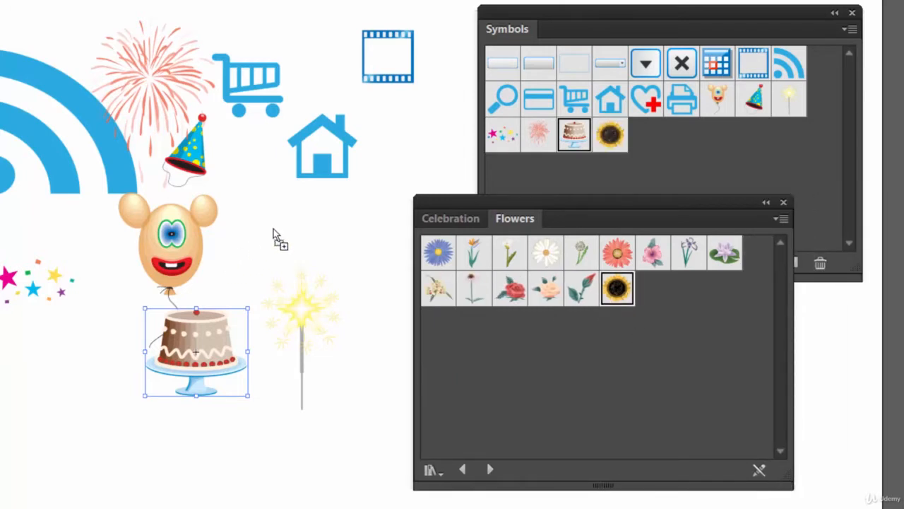
pyautogui.moveTo(582, 288); pyautogui.dragTo(323, 194)
pyautogui.moveTo(547, 291); pyautogui.dragTo(522, 322)
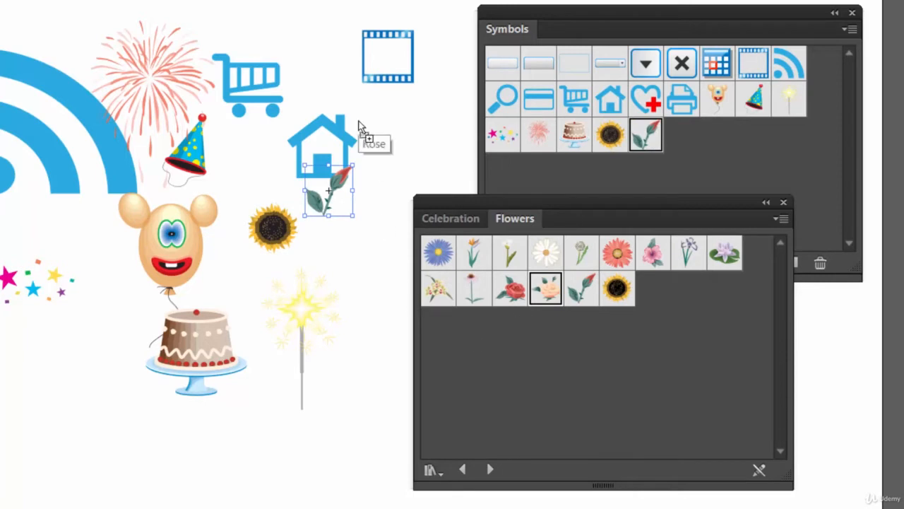
pyautogui.moveTo(358, 126); pyautogui.dragTo(367, 118)
# Step: Add the coral daisy, white daisy, blue flower and water lily symbols among the existing artwork
pyautogui.moveTo(618, 252); pyautogui.dragTo(90, 28)
pyautogui.moveTo(545, 253); pyautogui.dragTo(272, 239)
pyautogui.moveTo(438, 252); pyautogui.dragTo(427, 69)
pyautogui.moveTo(730, 260); pyautogui.dragTo(291, 268)
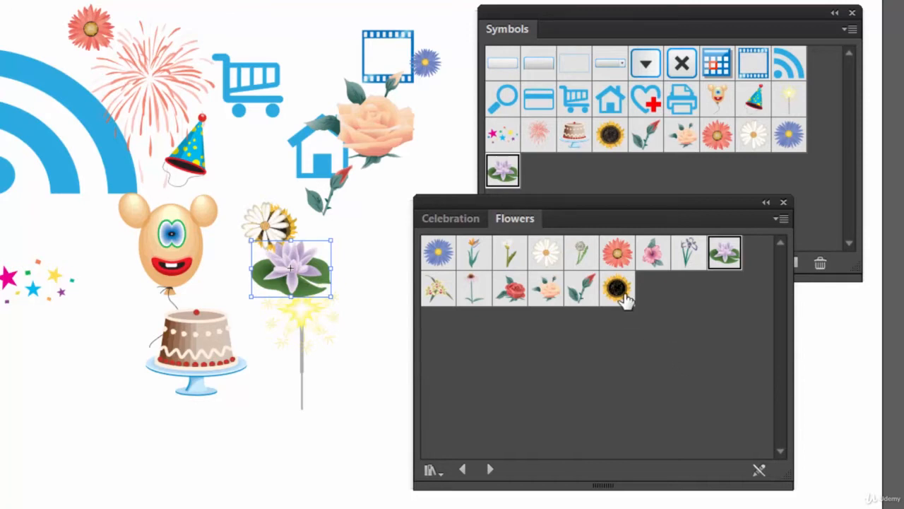
# Step: Create a new blank document and move the Flowers library aside to free the artboard
pyautogui.moveTo(682, 210); pyautogui.dragTo(741, 211)
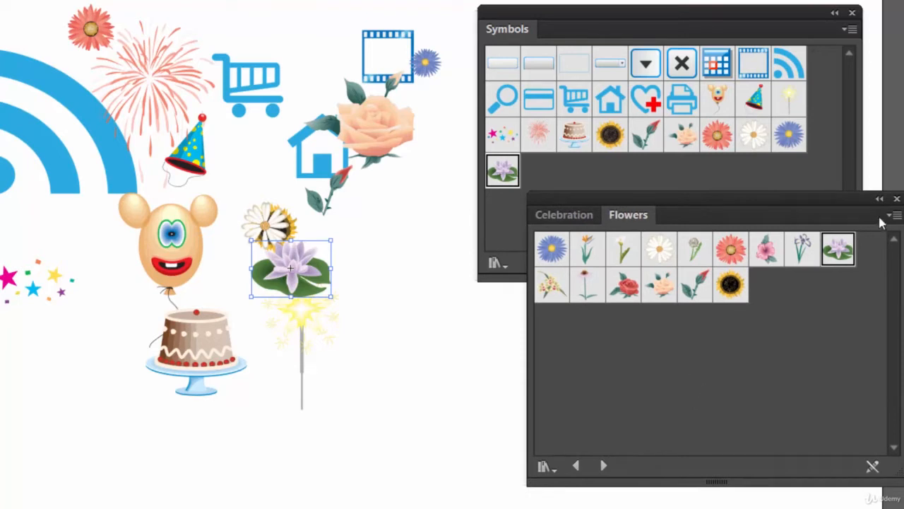
pyautogui.moveTo(750, 217); pyautogui.dragTo(868, 208)
pyautogui.click(0, 0)
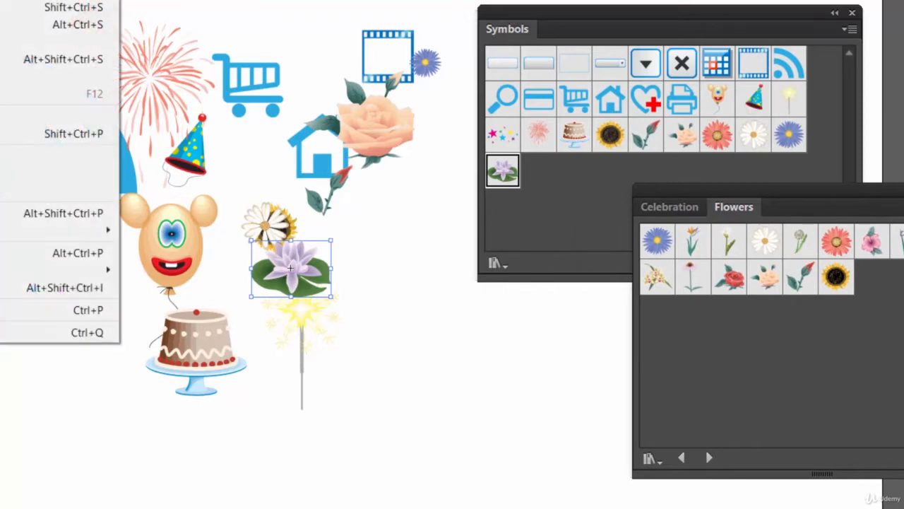
pyautogui.click(0, 0)
pyautogui.click(591, 499)
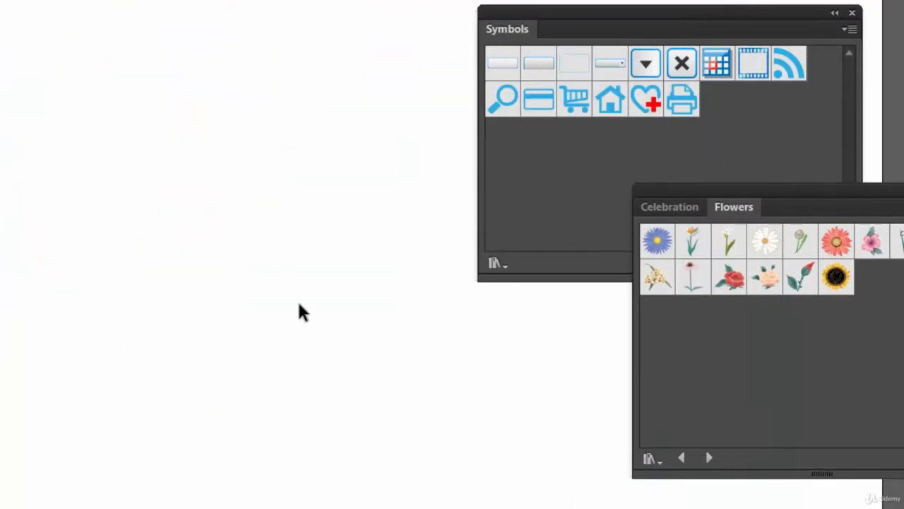
pyautogui.moveTo(803, 201); pyautogui.dragTo(768, 156)
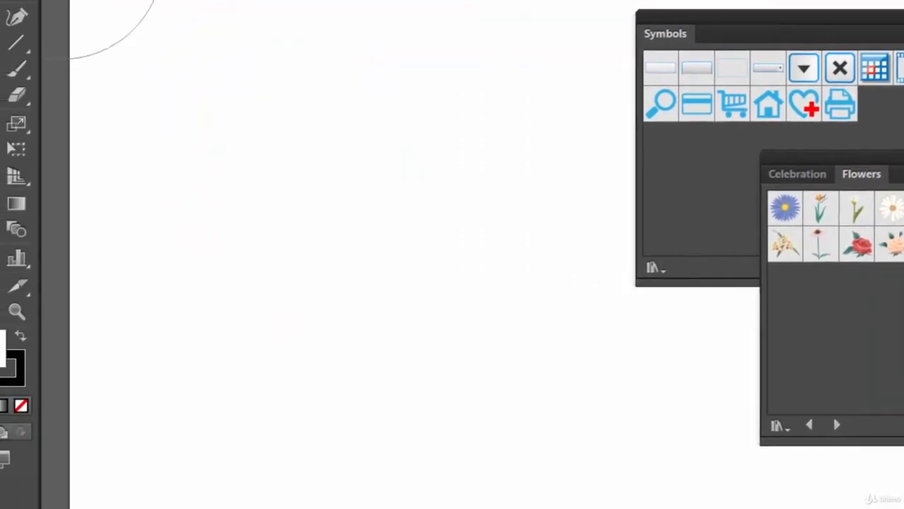
# Step: Spray several strokes of red roses from the Flowers library across the artboard's upper-left half with the Symbol Sprayer Tool
pyautogui.click(25, 261)
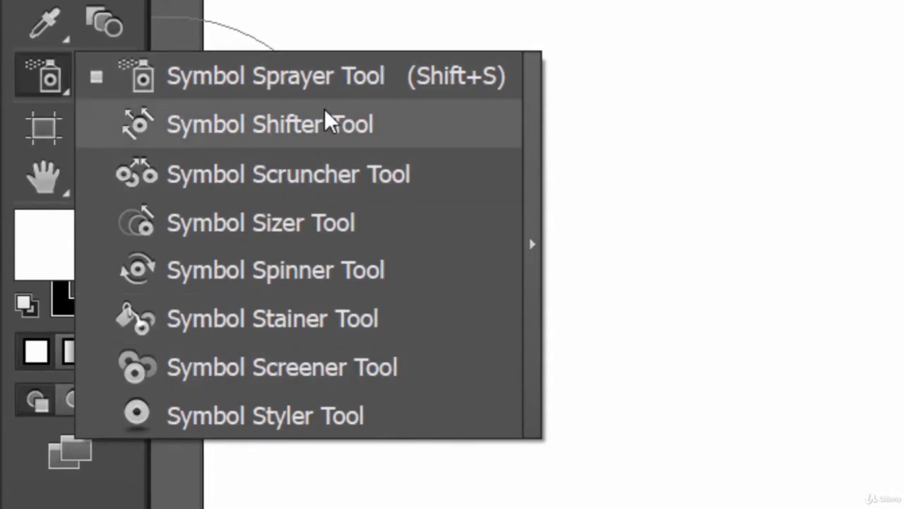
pyautogui.click(282, 83)
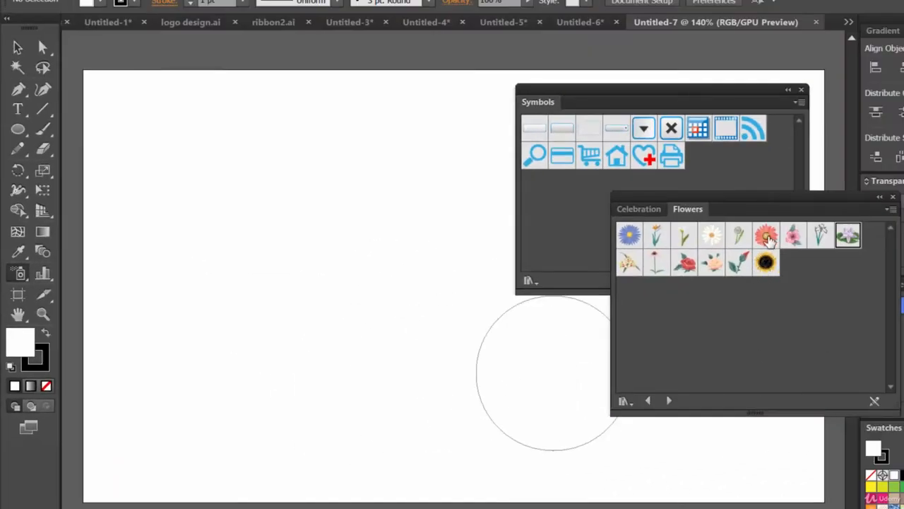
pyautogui.click(689, 268)
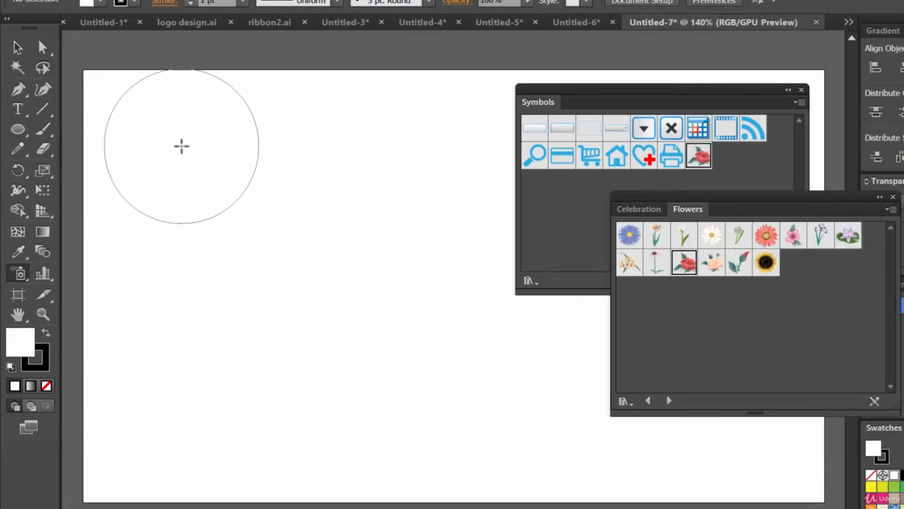
pyautogui.moveTo(181, 147); pyautogui.dragTo(323, 223)
pyautogui.moveTo(424, 138); pyautogui.dragTo(402, 208)
pyautogui.moveTo(188, 242); pyautogui.dragTo(296, 311)
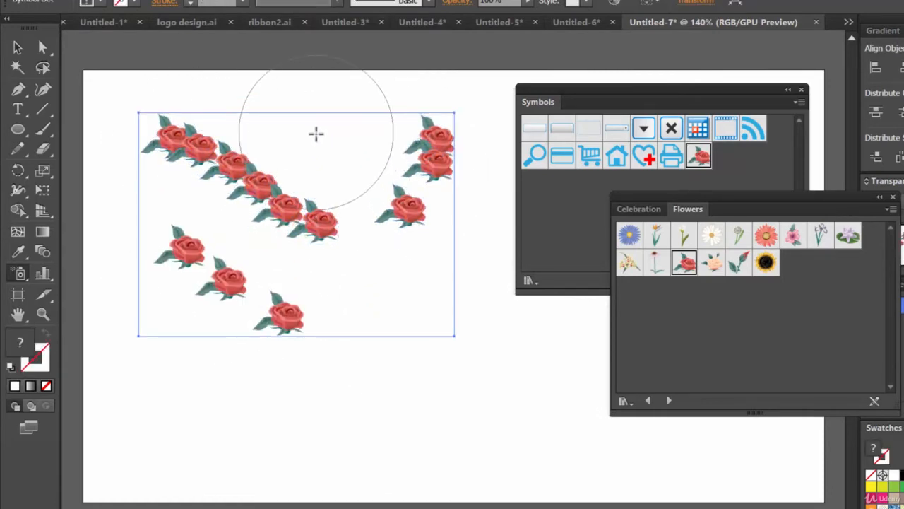
pyautogui.moveTo(317, 134); pyautogui.dragTo(245, 307)
pyautogui.moveTo(391, 194)
pyautogui.mouseDown()
pyautogui.moveTo(311, 256)
pyautogui.moveTo(325, 275)
pyautogui.mouseUp()
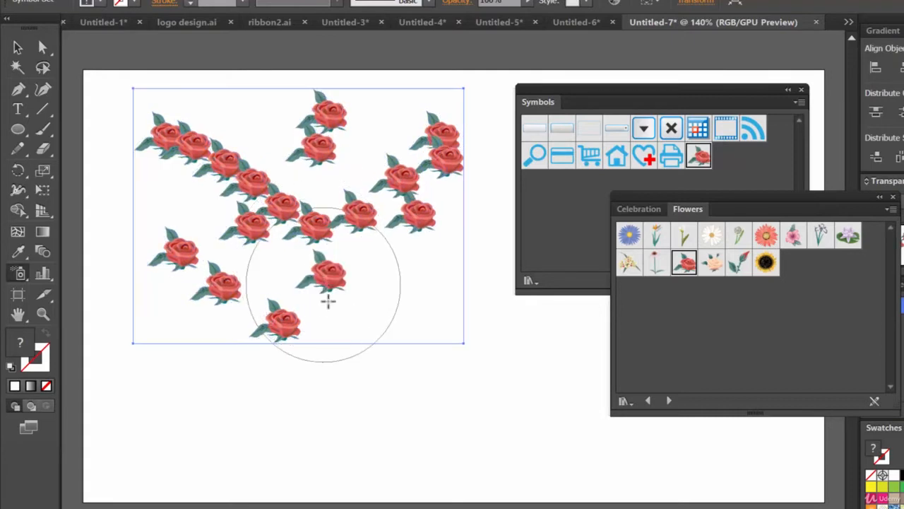
# Step: Spray peach roses among the red ones and down toward the artboard's lower edge
pyautogui.click(712, 263)
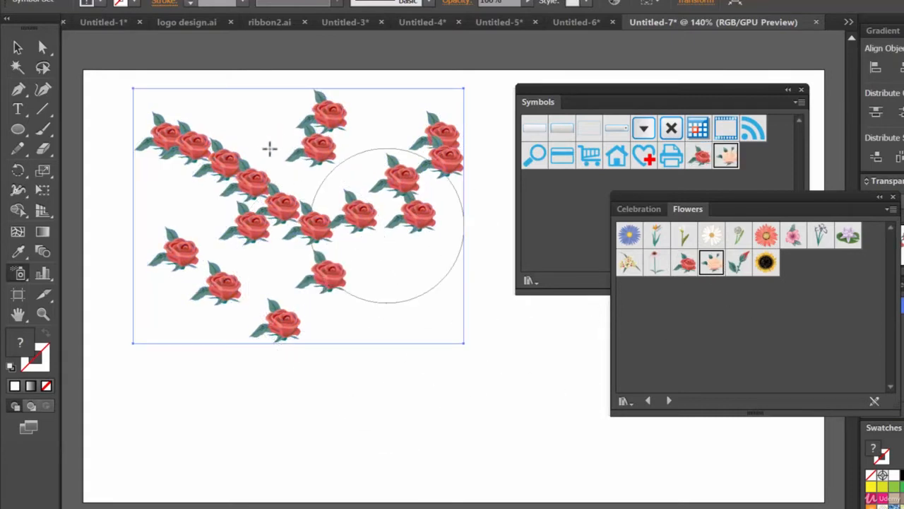
pyautogui.moveTo(252, 121)
pyautogui.mouseDown()
pyautogui.moveTo(304, 181)
pyautogui.moveTo(325, 227)
pyautogui.moveTo(461, 205)
pyautogui.moveTo(301, 412)
pyautogui.moveTo(467, 362)
pyautogui.moveTo(507, 372)
pyautogui.moveTo(528, 453)
pyautogui.moveTo(539, 440)
pyautogui.moveTo(407, 285)
pyautogui.moveTo(185, 282)
pyautogui.moveTo(104, 229)
pyautogui.moveTo(339, 217)
pyautogui.moveTo(460, 318)
pyautogui.moveTo(473, 364)
pyautogui.moveTo(516, 349)
pyautogui.moveTo(411, 344)
pyautogui.moveTo(545, 394)
pyautogui.mouseUp()
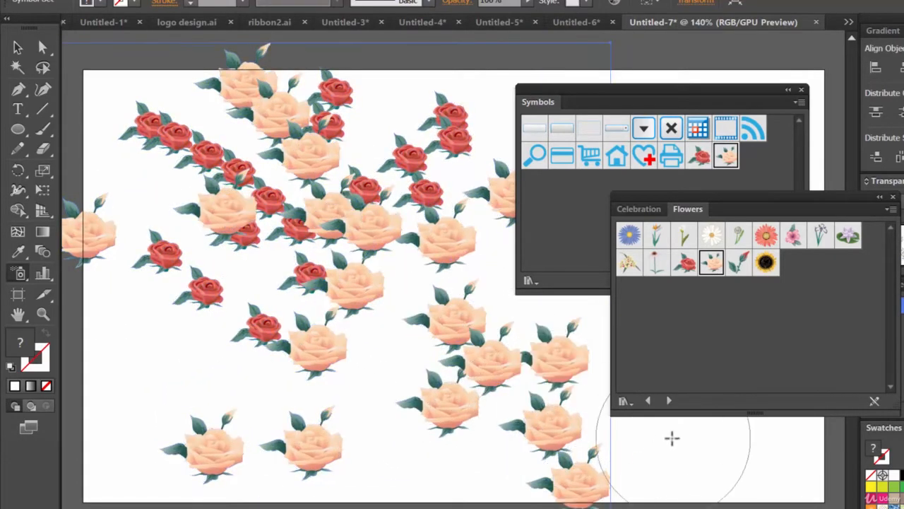
# Step: Move the Symbols panel and the Flowers library aside to uncover more of the artboard
pyautogui.moveTo(678, 95); pyautogui.dragTo(811, 84)
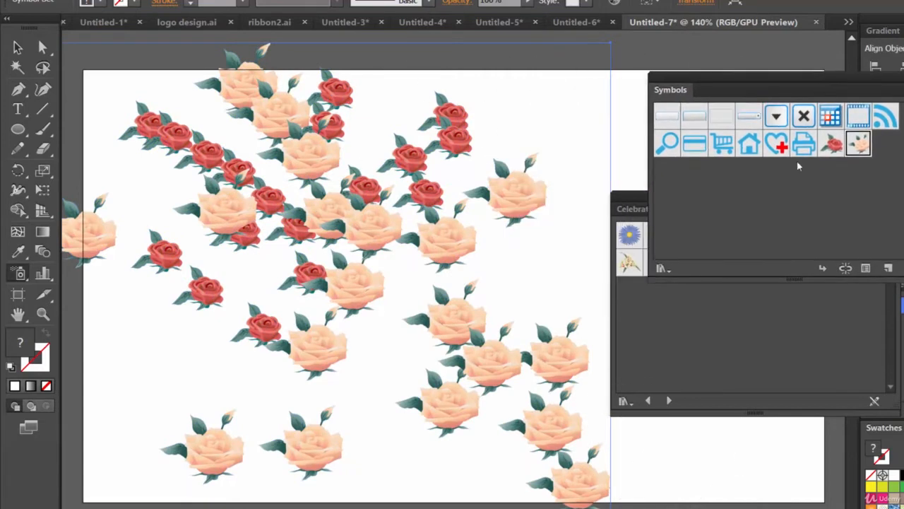
pyautogui.click(774, 322)
pyautogui.moveTo(755, 203); pyautogui.dragTo(845, 145)
# Step: Spray white daisies from the Flowers library over the artboard's right half and among the roses
pyautogui.click(802, 176)
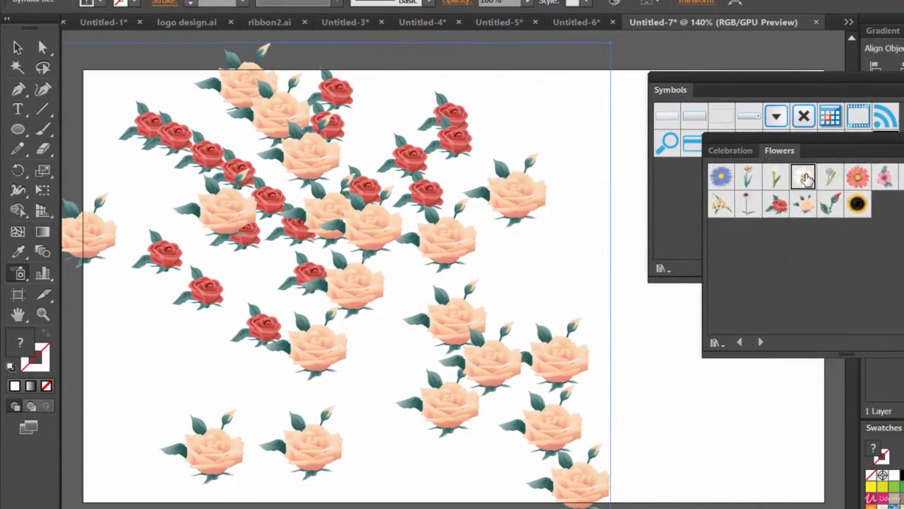
pyautogui.moveTo(598, 148)
pyautogui.mouseDown()
pyautogui.moveTo(522, 177)
pyautogui.moveTo(583, 281)
pyautogui.moveTo(434, 317)
pyautogui.moveTo(672, 403)
pyautogui.moveTo(564, 353)
pyautogui.mouseUp()
pyautogui.moveTo(433, 281); pyautogui.dragTo(419, 264)
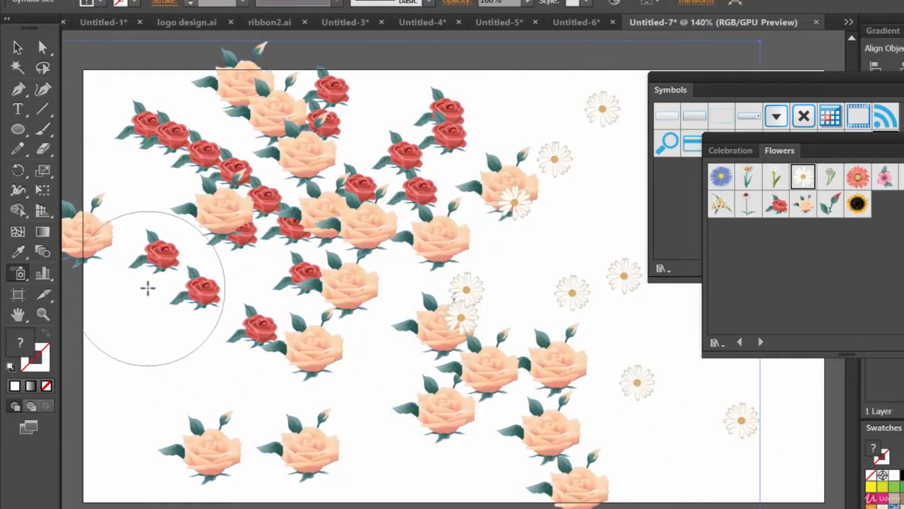
pyautogui.moveTo(145, 287)
pyautogui.mouseDown()
pyautogui.moveTo(391, 256)
pyautogui.moveTo(403, 262)
pyautogui.moveTo(422, 312)
pyautogui.moveTo(325, 369)
pyautogui.moveTo(491, 272)
pyautogui.moveTo(523, 271)
pyautogui.moveTo(549, 232)
pyautogui.moveTo(495, 313)
pyautogui.moveTo(558, 383)
pyautogui.moveTo(653, 430)
pyautogui.moveTo(407, 279)
pyautogui.moveTo(398, 303)
pyautogui.moveTo(324, 371)
pyautogui.moveTo(488, 311)
pyautogui.moveTo(517, 393)
pyautogui.moveTo(199, 316)
pyautogui.moveTo(247, 217)
pyautogui.moveTo(341, 202)
pyautogui.moveTo(545, 136)
pyautogui.moveTo(544, 108)
pyautogui.moveTo(481, 257)
pyautogui.moveTo(488, 285)
pyautogui.moveTo(597, 315)
pyautogui.moveTo(603, 355)
pyautogui.moveTo(407, 270)
pyautogui.mouseUp()
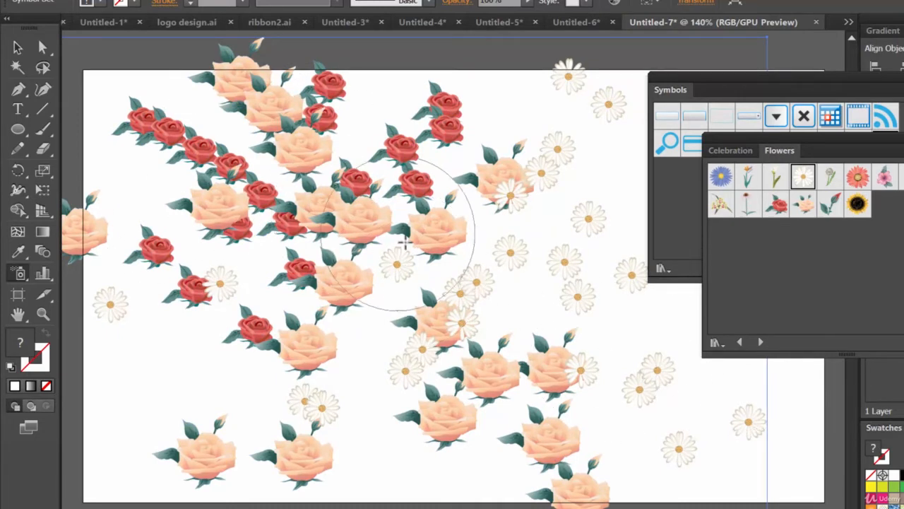
# Step: Shift the white daisies toward the peach roses at the artboard's centre with the Symbol Shifter Tool
pyautogui.click(20, 274)
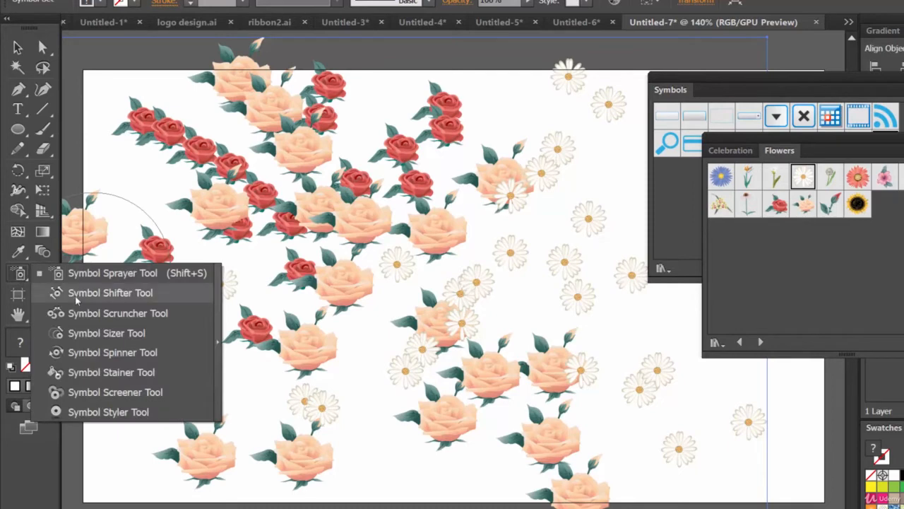
pyautogui.click(113, 295)
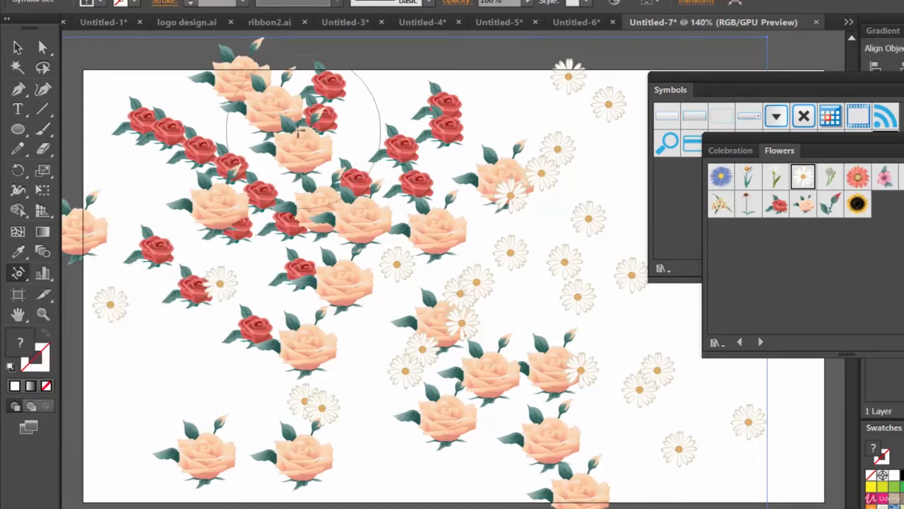
pyautogui.moveTo(300, 145)
pyautogui.mouseDown()
pyautogui.moveTo(327, 173)
pyautogui.moveTo(351, 180)
pyautogui.moveTo(404, 314)
pyautogui.mouseUp()
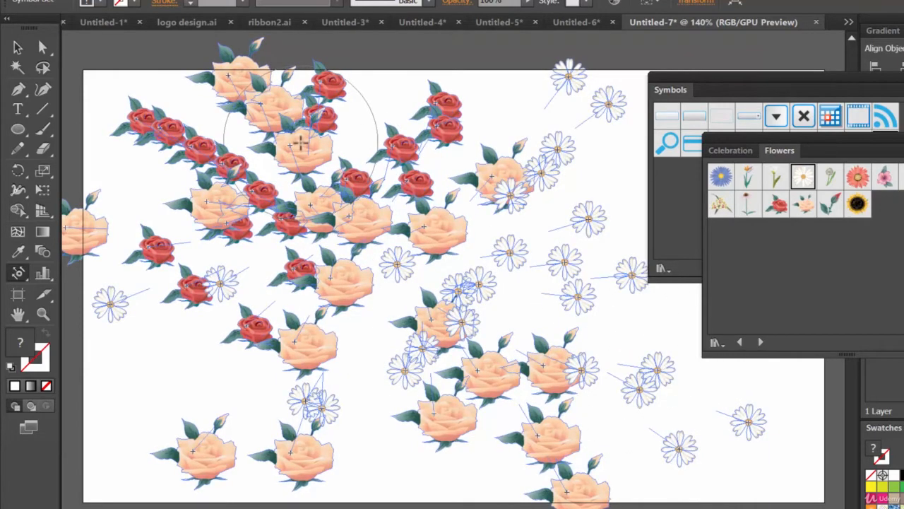
pyautogui.moveTo(303, 147); pyautogui.dragTo(305, 153)
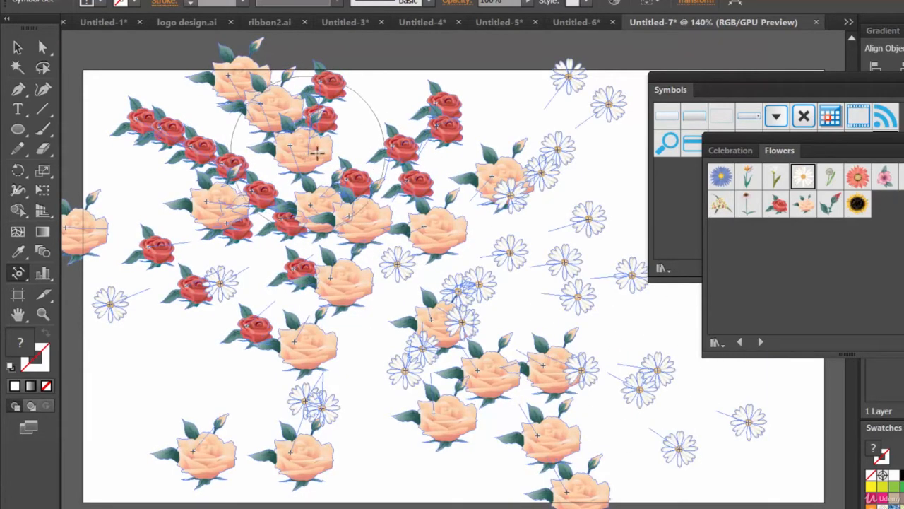
pyautogui.moveTo(406, 152); pyautogui.dragTo(412, 147)
pyautogui.moveTo(384, 247)
pyautogui.mouseDown()
pyautogui.moveTo(364, 225)
pyautogui.moveTo(384, 223)
pyautogui.moveTo(435, 185)
pyautogui.moveTo(473, 144)
pyautogui.mouseUp()
pyautogui.moveTo(416, 262)
pyautogui.mouseDown()
pyautogui.moveTo(279, 321)
pyautogui.moveTo(342, 341)
pyautogui.mouseUp()
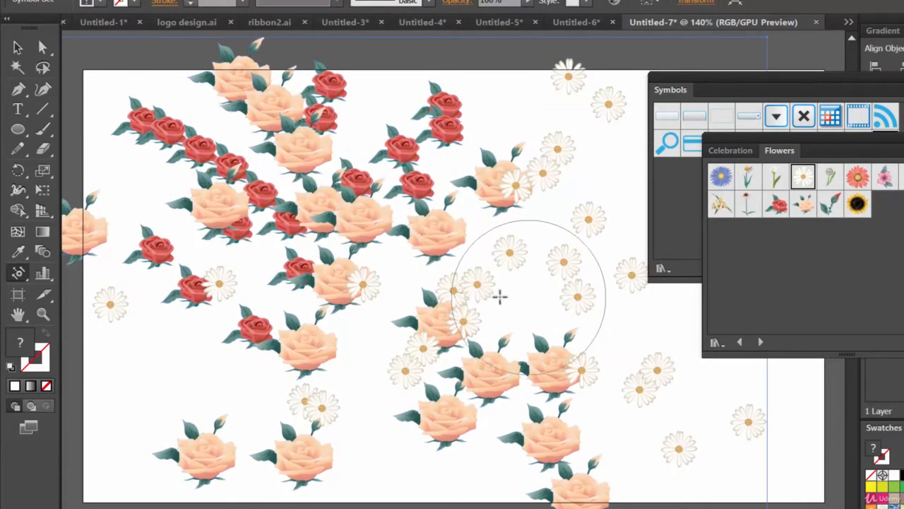
pyautogui.moveTo(483, 289)
pyautogui.mouseDown()
pyautogui.moveTo(427, 286)
pyautogui.moveTo(342, 308)
pyautogui.mouseUp()
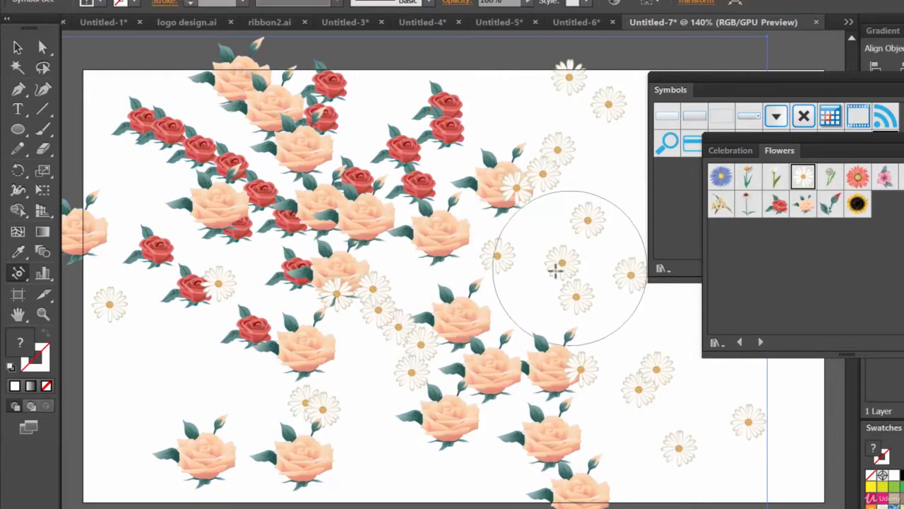
pyautogui.moveTo(557, 270); pyautogui.dragTo(446, 305)
pyautogui.moveTo(549, 303)
pyautogui.mouseDown()
pyautogui.moveTo(588, 212)
pyautogui.moveTo(601, 337)
pyautogui.mouseUp()
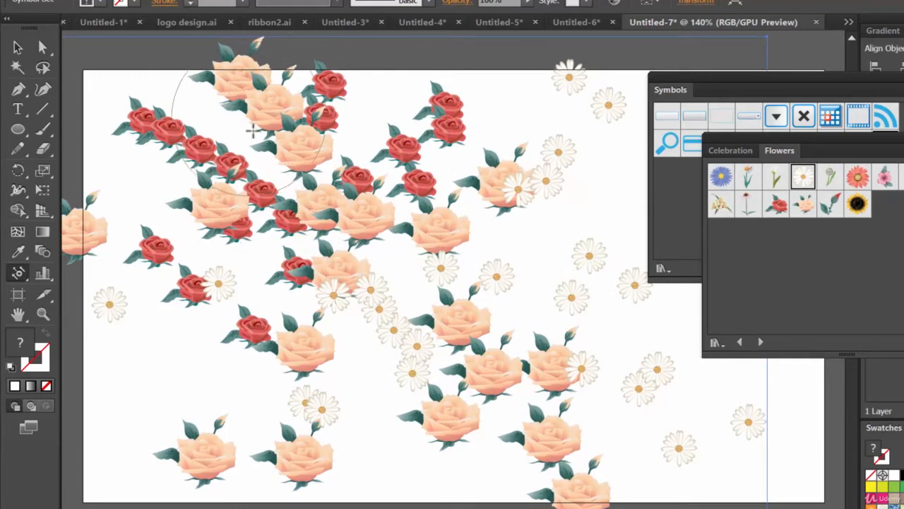
pyautogui.moveTo(278, 111)
pyautogui.mouseDown()
pyautogui.moveTo(292, 203)
pyautogui.moveTo(290, 151)
pyautogui.moveTo(297, 157)
pyautogui.mouseUp()
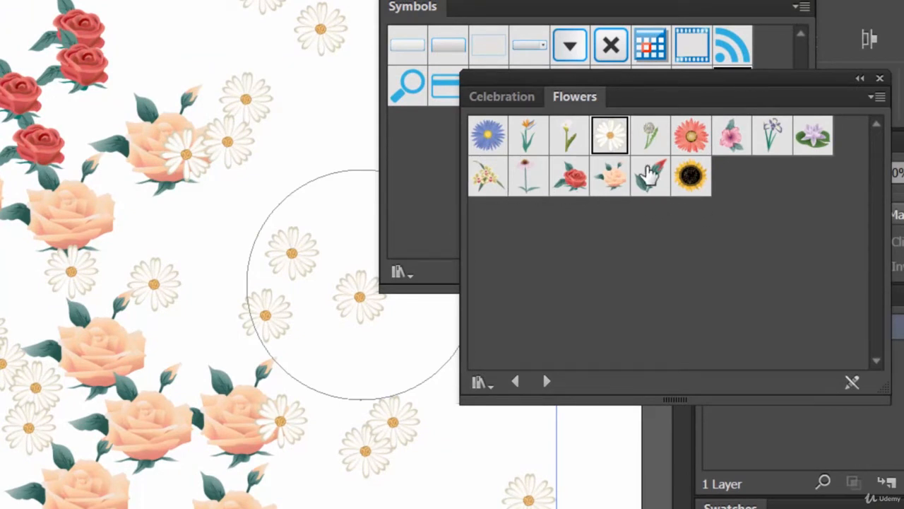
# Step: Make the peach rose the active symbol and shift the peach roses around the artboard's centre and lower right
pyautogui.click(611, 177)
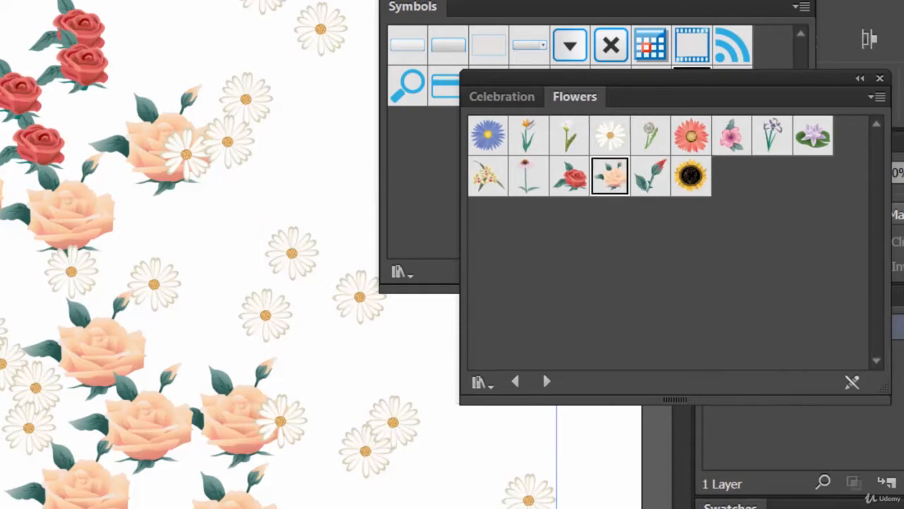
pyautogui.moveTo(152, 142); pyautogui.dragTo(169, 187)
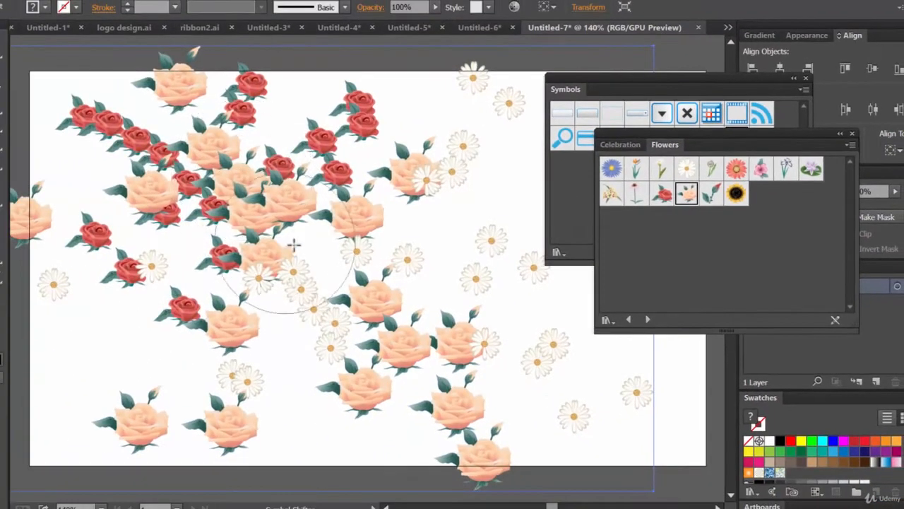
pyautogui.moveTo(294, 246); pyautogui.dragTo(355, 209)
pyautogui.moveTo(360, 359); pyautogui.dragTo(218, 284)
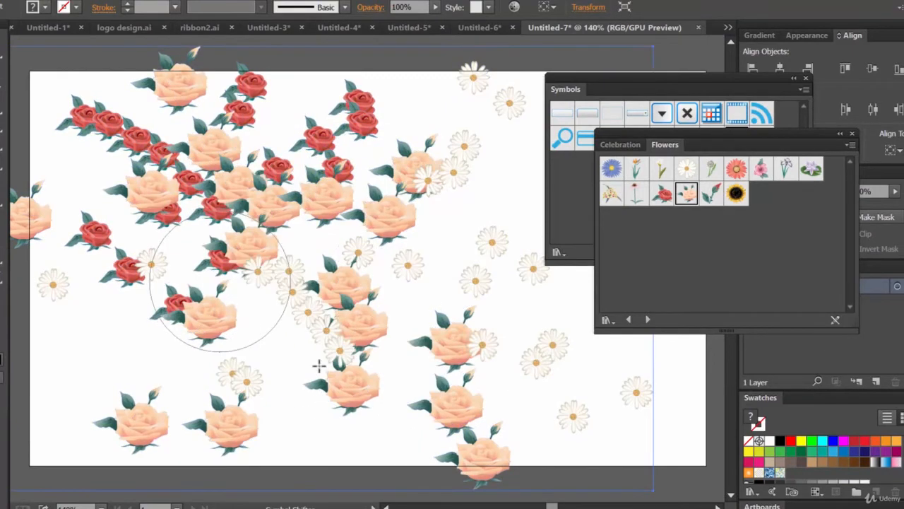
pyautogui.moveTo(454, 424); pyautogui.dragTo(330, 344)
pyautogui.moveTo(442, 390)
pyautogui.mouseDown()
pyautogui.moveTo(513, 349)
pyautogui.moveTo(553, 339)
pyautogui.mouseUp()
pyautogui.moveTo(476, 447); pyautogui.dragTo(535, 385)
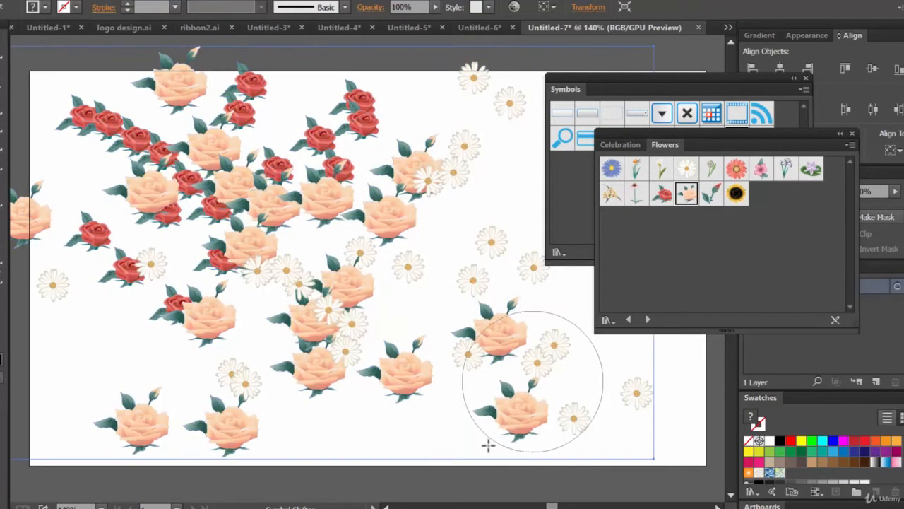
pyautogui.moveTo(363, 303)
pyautogui.mouseDown()
pyautogui.moveTo(298, 319)
pyautogui.moveTo(188, 288)
pyautogui.mouseUp()
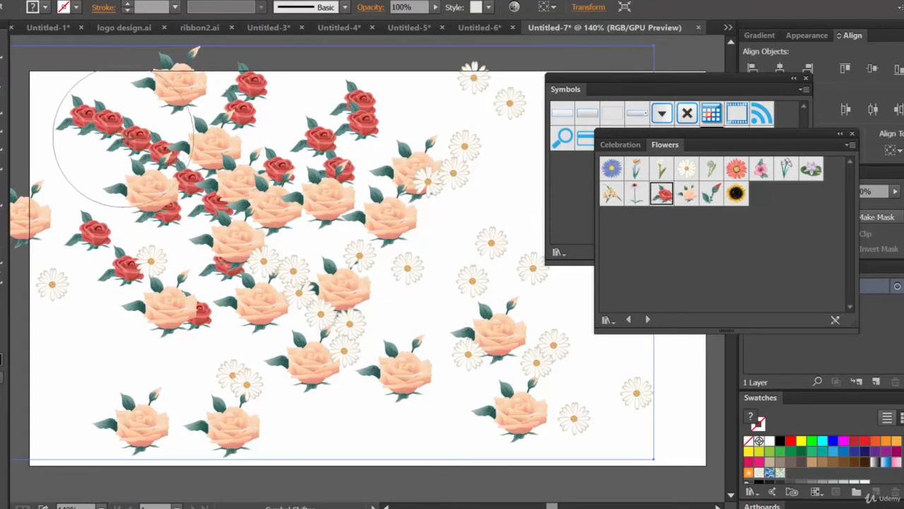
# Step: Shift the red roses at the upper left downward and the central ones toward the daisies on their right
pyautogui.moveTo(126, 126)
pyautogui.mouseDown()
pyautogui.moveTo(136, 248)
pyautogui.moveTo(162, 198)
pyautogui.mouseUp()
pyautogui.moveTo(166, 237)
pyautogui.mouseDown()
pyautogui.moveTo(272, 254)
pyautogui.moveTo(296, 263)
pyautogui.mouseUp()
pyautogui.moveTo(191, 265); pyautogui.dragTo(363, 265)
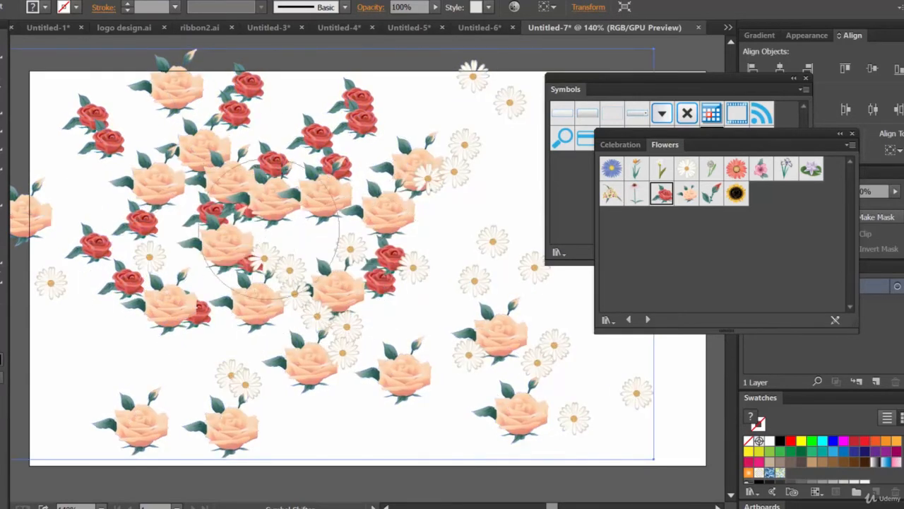
# Step: Try shifting the red roses of the upper and central clusters with several more Symbol Shifter strokes
pyautogui.moveTo(353, 170)
pyautogui.mouseDown()
pyautogui.moveTo(385, 269)
pyautogui.moveTo(371, 190)
pyautogui.mouseUp()
pyautogui.moveTo(363, 101)
pyautogui.mouseDown()
pyautogui.moveTo(435, 186)
pyautogui.moveTo(483, 217)
pyautogui.moveTo(461, 225)
pyautogui.mouseUp()
pyautogui.moveTo(317, 161); pyautogui.dragTo(321, 287)
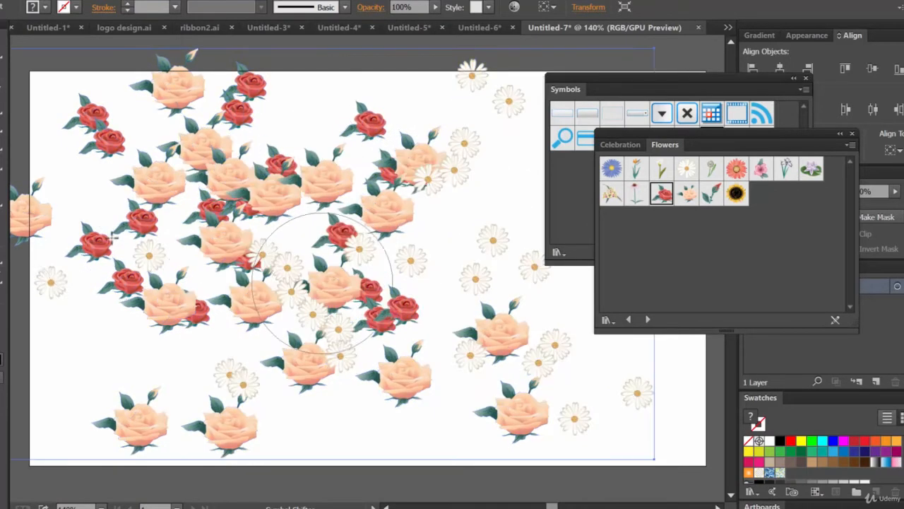
pyautogui.moveTo(241, 226); pyautogui.dragTo(368, 217)
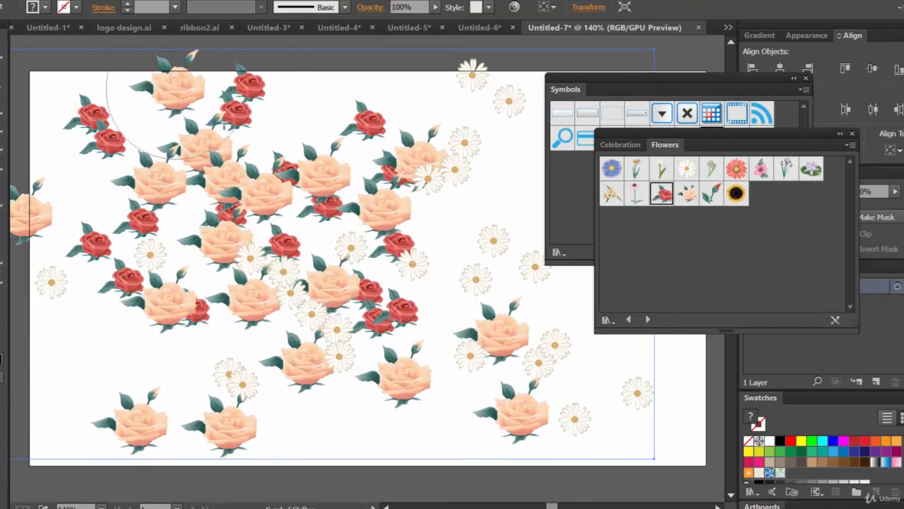
pyautogui.moveTo(303, 219); pyautogui.dragTo(377, 176)
pyautogui.moveTo(264, 231); pyautogui.dragTo(339, 198)
pyautogui.moveTo(339, 198); pyautogui.dragTo(364, 184)
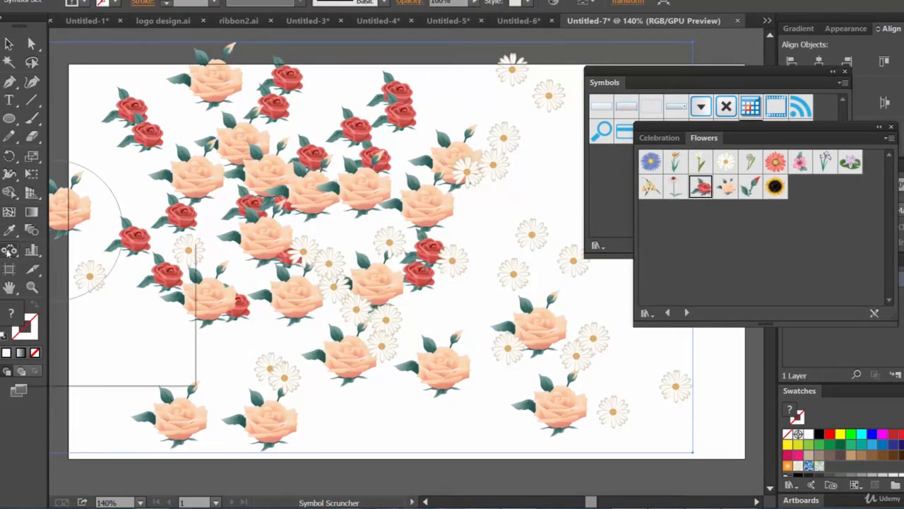
# Step: Undo the stray red rose shifts and spread the central red roses to the right with the Symbol Shifter Tool
pyautogui.moveTo(9, 250); pyautogui.dragTo(43, 266)
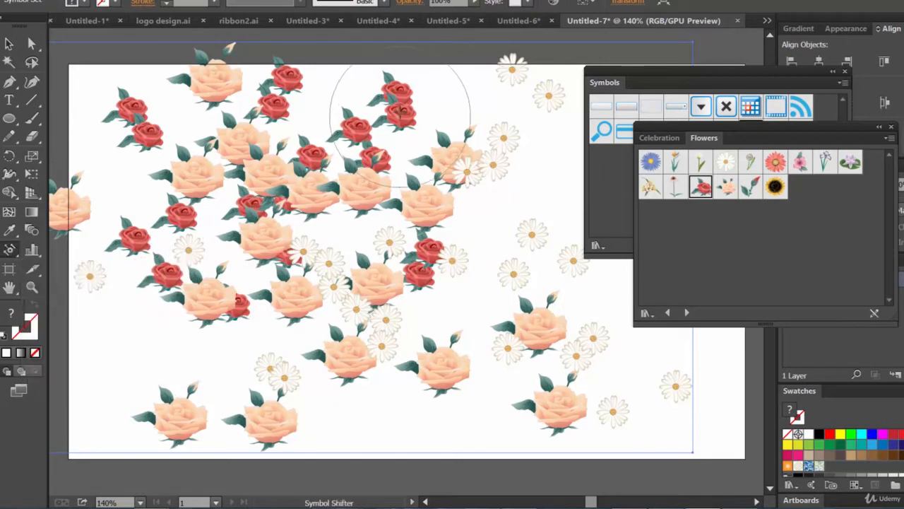
pyautogui.click(61, 0)
pyautogui.click(99, 0)
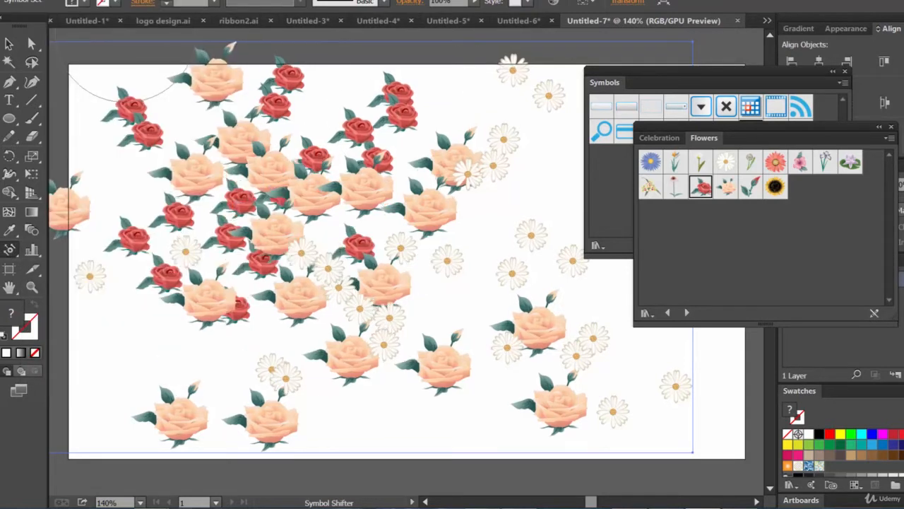
pyautogui.click(60, 0)
pyautogui.click(99, 0)
pyautogui.moveTo(350, 149)
pyautogui.mouseDown()
pyautogui.moveTo(460, 233)
pyautogui.moveTo(456, 223)
pyautogui.moveTo(440, 307)
pyautogui.moveTo(452, 304)
pyautogui.mouseUp()
pyautogui.moveTo(214, 211)
pyautogui.mouseDown()
pyautogui.moveTo(422, 218)
pyautogui.moveTo(458, 135)
pyautogui.mouseUp()
pyautogui.moveTo(403, 191)
pyautogui.mouseDown()
pyautogui.moveTo(436, 148)
pyautogui.moveTo(516, 144)
pyautogui.mouseUp()
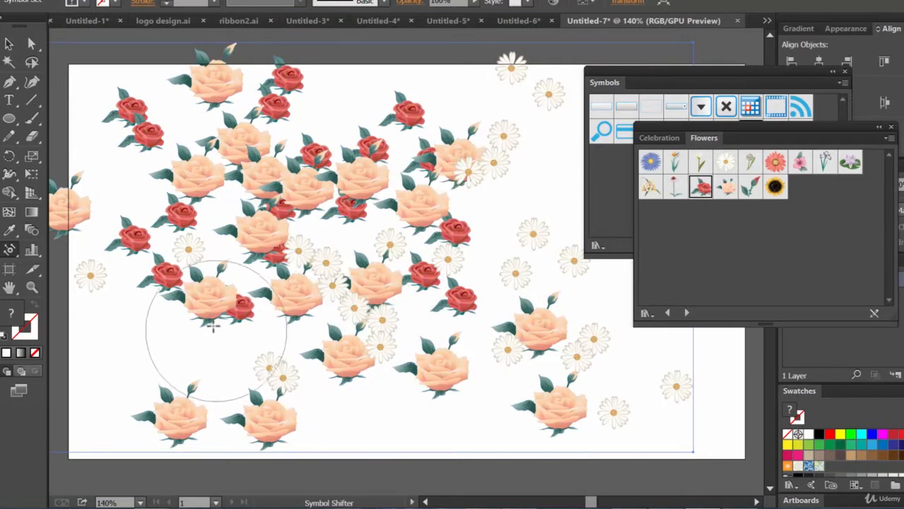
# Step: Adjust the spacing of the sprayed flowers with Symbol Scruncher Tool strokes across the centre, right and lower-left areas
pyautogui.moveTo(9, 250); pyautogui.dragTo(92, 286)
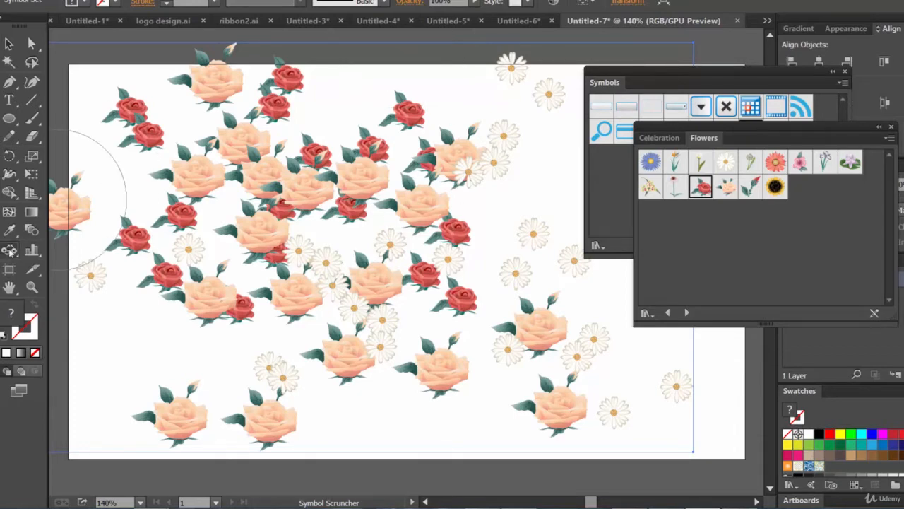
pyautogui.moveTo(9, 250); pyautogui.dragTo(45, 287)
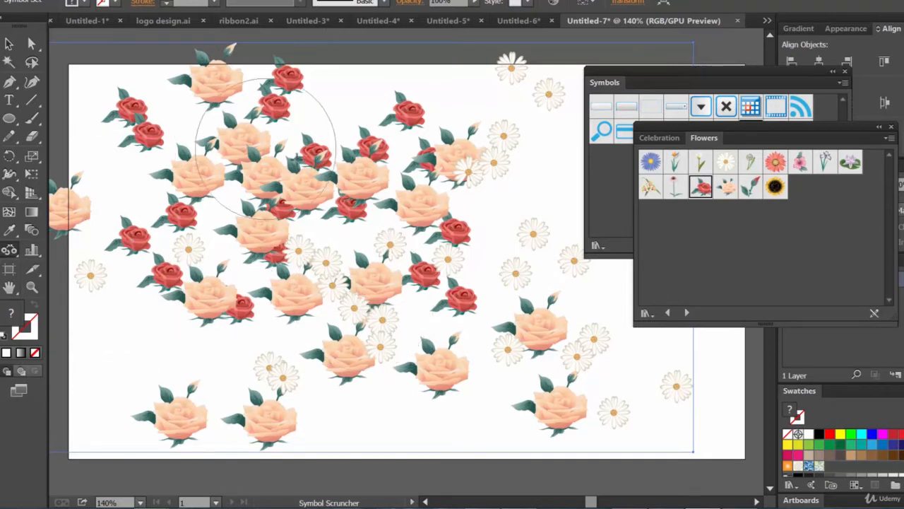
pyautogui.moveTo(310, 241)
pyautogui.mouseDown()
pyautogui.moveTo(346, 262)
pyautogui.moveTo(462, 216)
pyautogui.moveTo(495, 217)
pyautogui.mouseUp()
pyautogui.moveTo(473, 152)
pyautogui.mouseDown()
pyautogui.moveTo(404, 205)
pyautogui.moveTo(357, 268)
pyautogui.mouseUp()
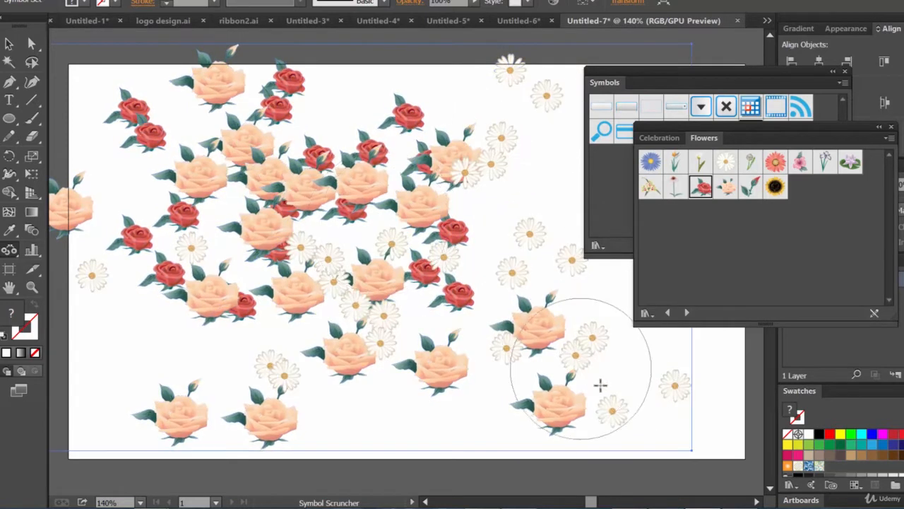
pyautogui.moveTo(597, 382)
pyautogui.mouseDown()
pyautogui.moveTo(487, 321)
pyautogui.moveTo(416, 269)
pyautogui.moveTo(475, 341)
pyautogui.mouseUp()
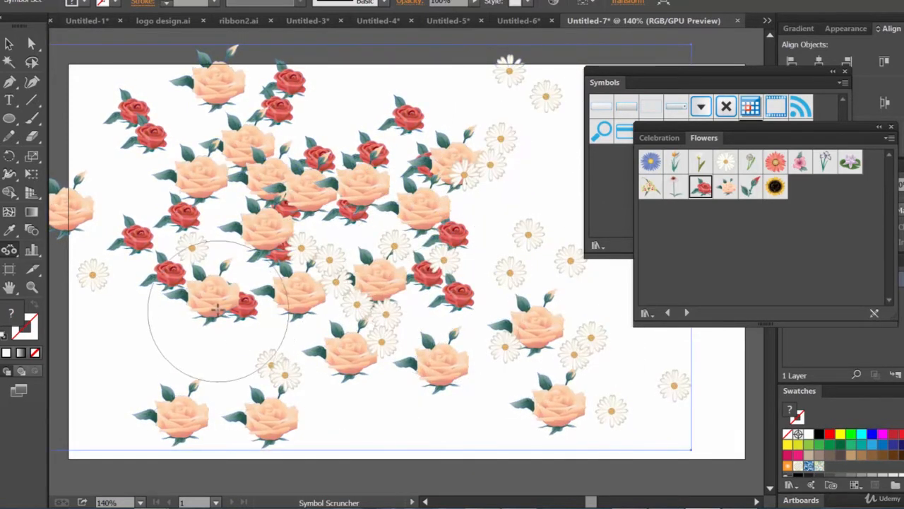
pyautogui.moveTo(217, 310)
pyautogui.mouseDown()
pyautogui.moveTo(82, 347)
pyautogui.moveTo(243, 346)
pyautogui.mouseUp()
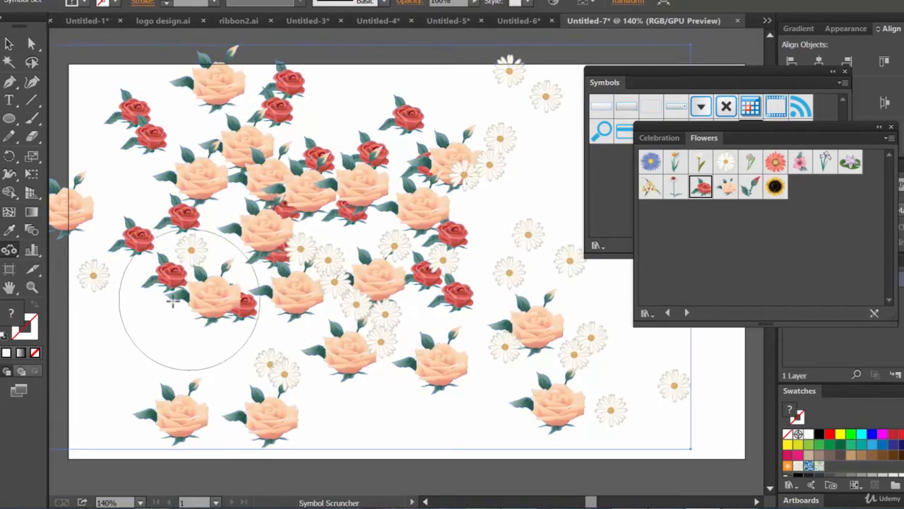
pyautogui.moveTo(182, 303); pyautogui.dragTo(92, 329)
pyautogui.moveTo(219, 292); pyautogui.dragTo(281, 269)
pyautogui.moveTo(311, 219); pyautogui.dragTo(355, 252)
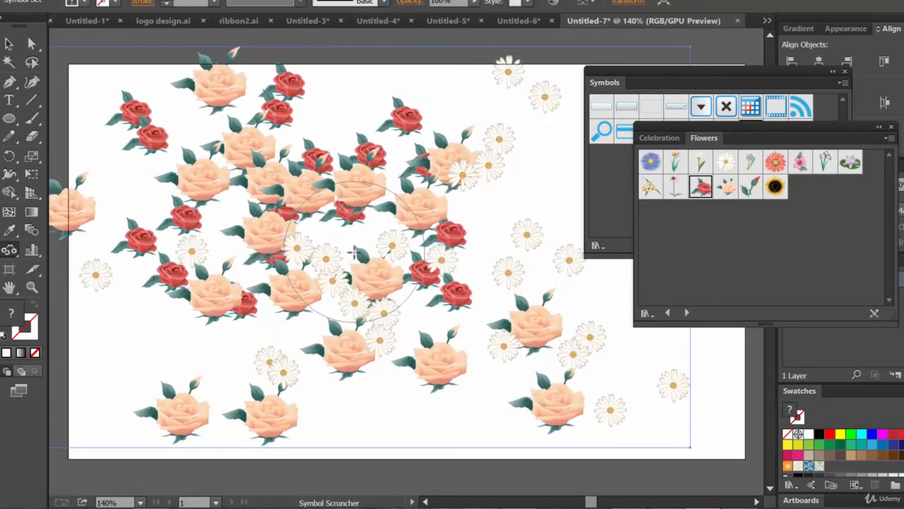
pyautogui.moveTo(402, 194); pyautogui.dragTo(349, 216)
pyautogui.moveTo(446, 376); pyautogui.dragTo(434, 363)
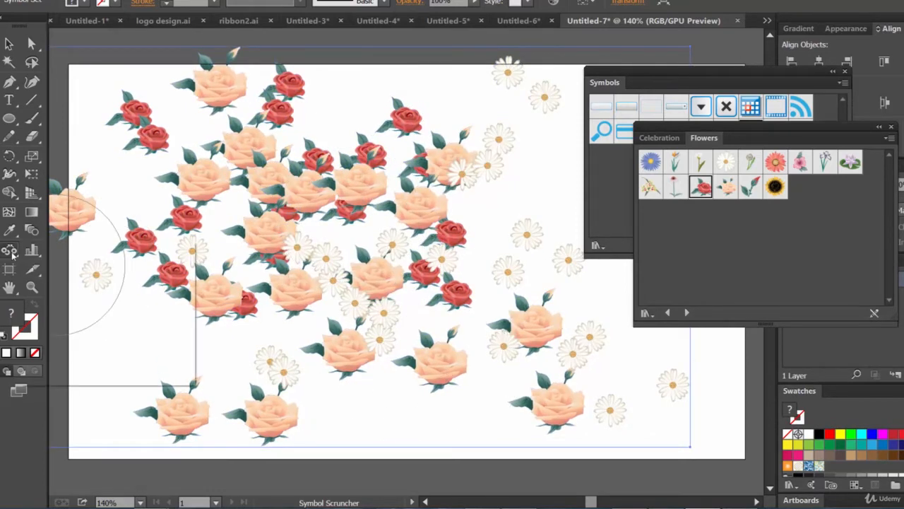
# Step: Enlarge red roses near the top and centre with the Symbol Sizer Tool, growing one to fill most of the artboard
pyautogui.moveTo(10, 252); pyautogui.dragTo(96, 308)
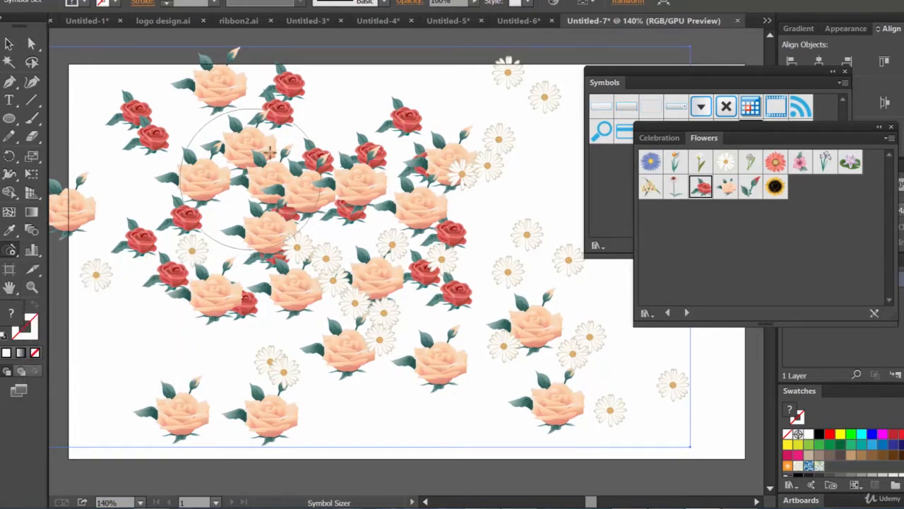
pyautogui.moveTo(269, 150); pyautogui.dragTo(347, 127)
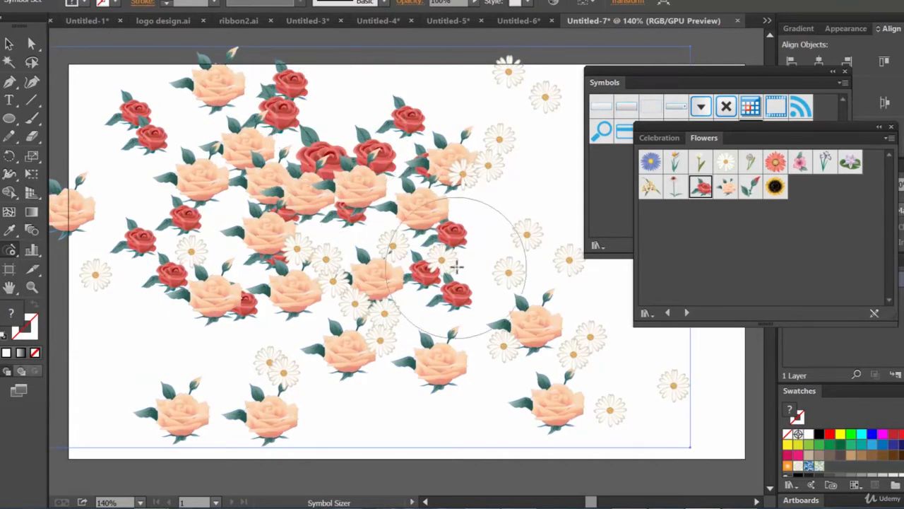
pyautogui.moveTo(456, 265); pyautogui.dragTo(485, 222)
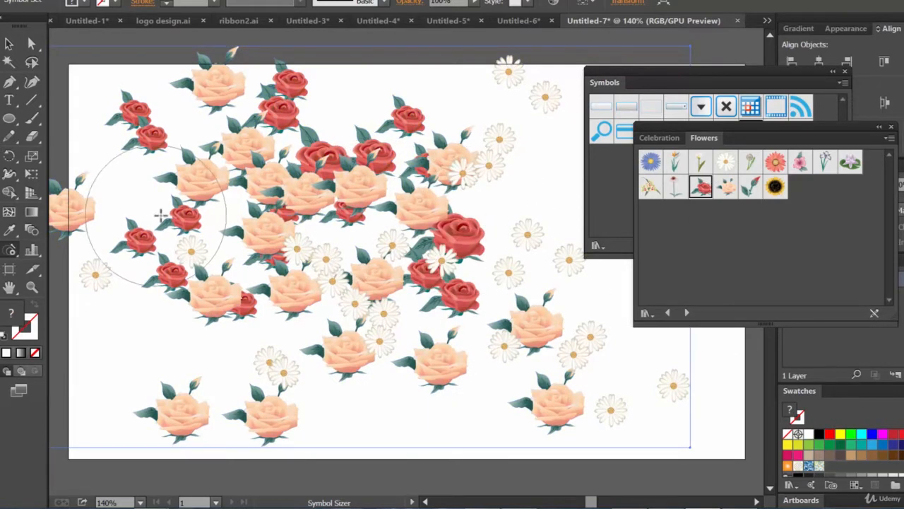
pyautogui.moveTo(186, 218); pyautogui.dragTo(300, 330)
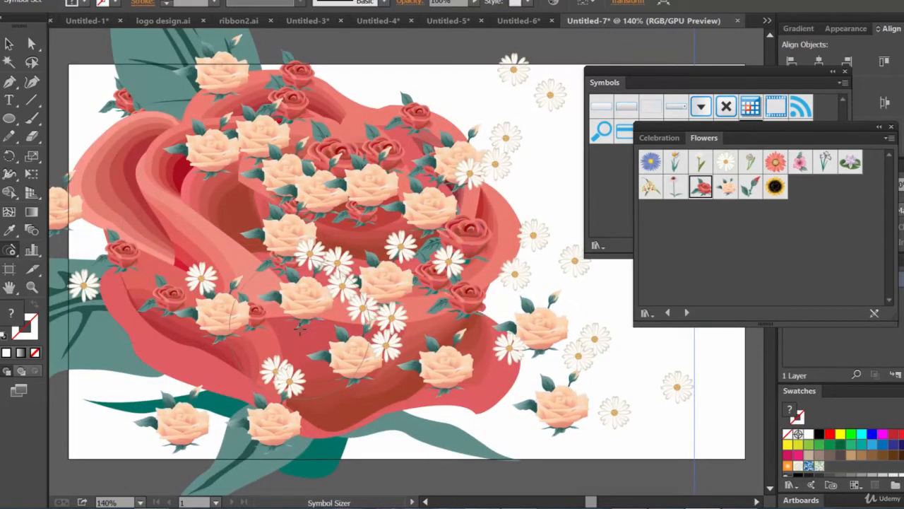
# Step: Undo the oversized rose and moderately enlarge the red roses at the left, upper left and top centre with the Symbol Sizer Tool
pyautogui.hotkey('ctrl', 'z')
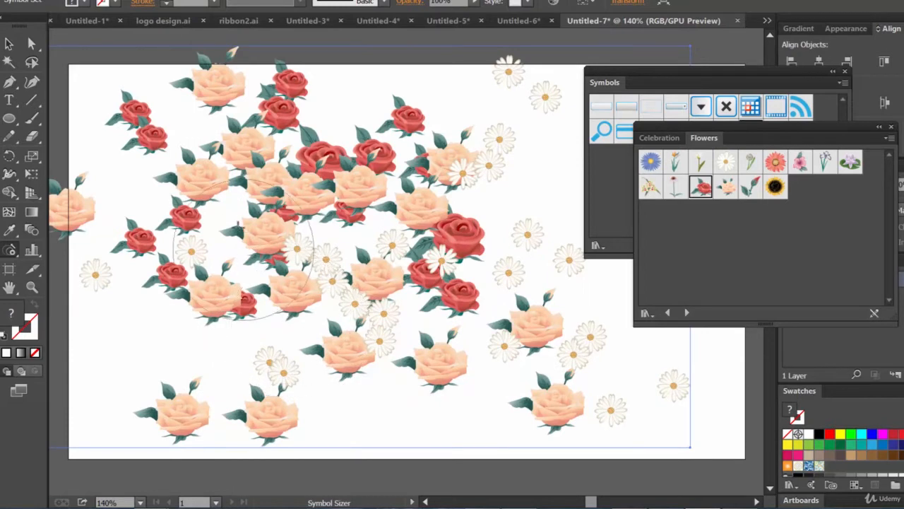
pyautogui.click(194, 217)
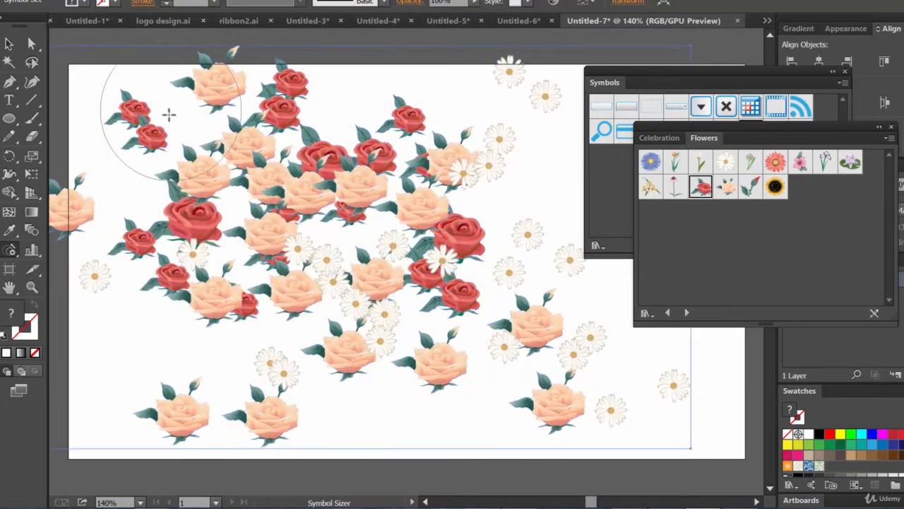
pyautogui.click(144, 121)
pyautogui.moveTo(145, 121); pyautogui.dragTo(138, 118)
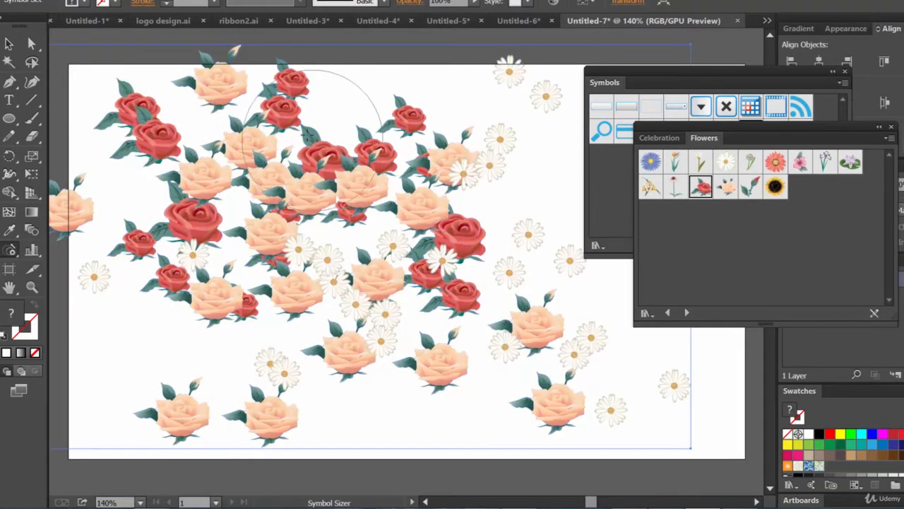
pyautogui.moveTo(302, 126); pyautogui.dragTo(305, 128)
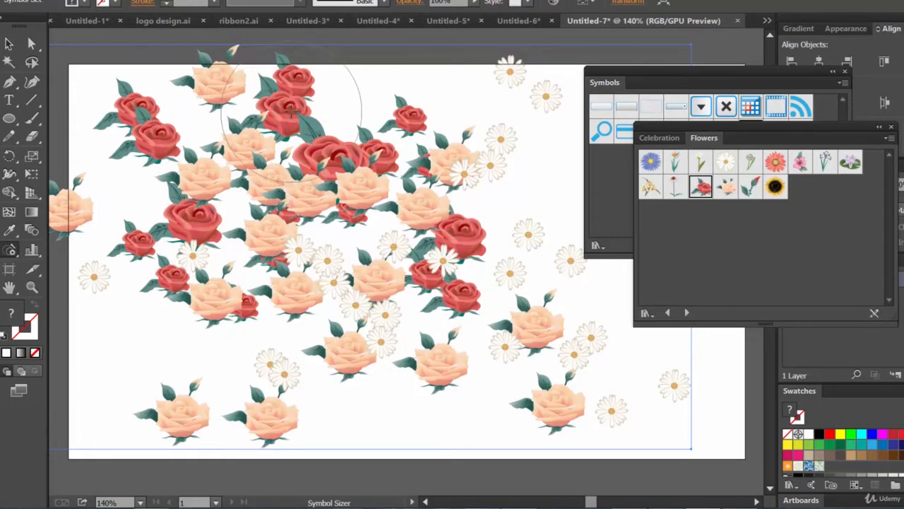
# Step: Shrink the red roses near the top, left and centre of the artboard with the Symbol Sizer Tool
pyautogui.moveTo(291, 109); pyautogui.dragTo(291, 110)
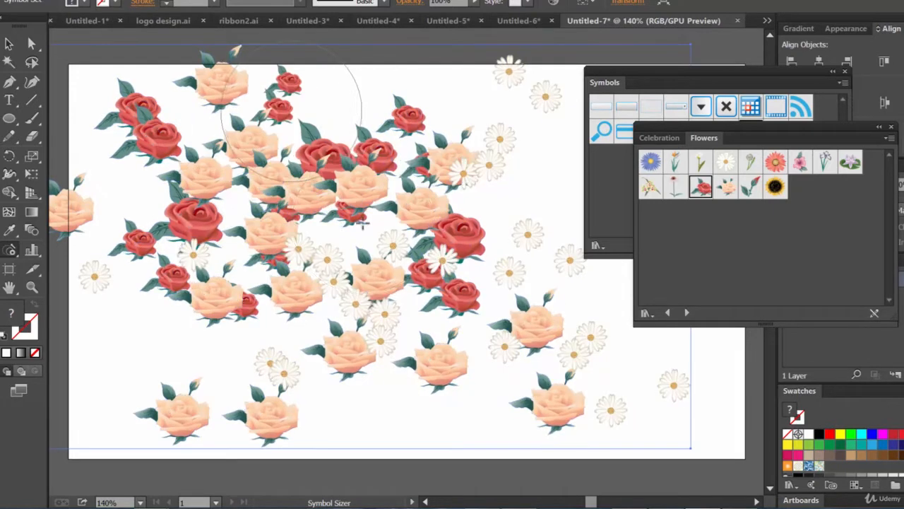
pyautogui.keyDown('alt'); pyautogui.click(207, 226); pyautogui.keyUp('alt')
pyautogui.keyDown('alt'); pyautogui.click(325, 165); pyautogui.keyUp('alt')
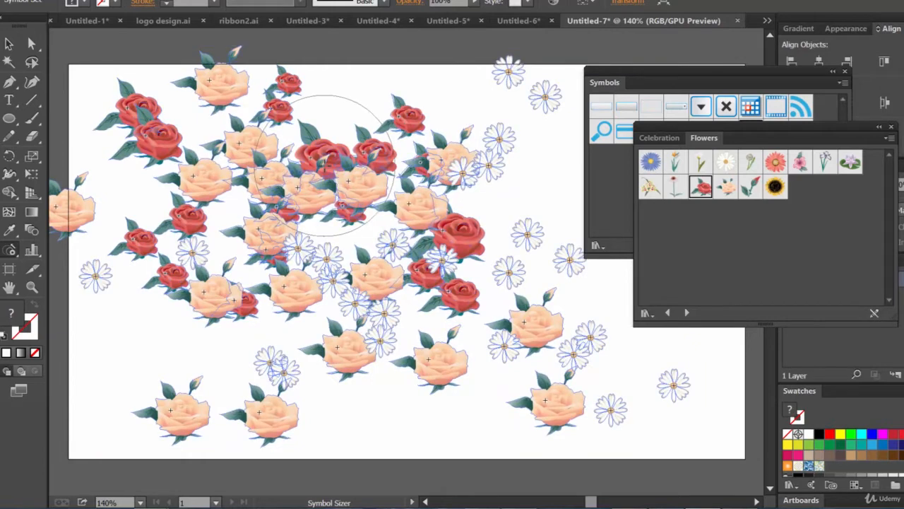
pyautogui.keyDown('alt'); pyautogui.click(466, 244); pyautogui.keyUp('alt')
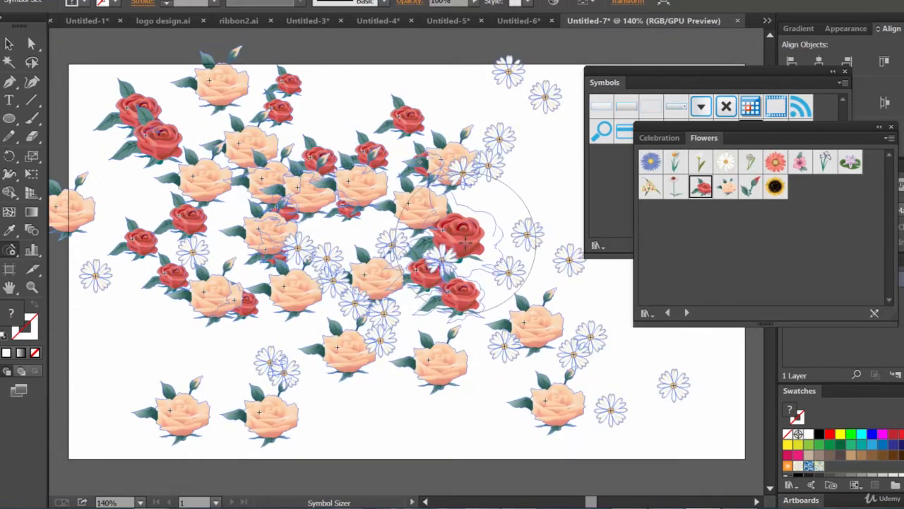
# Step: Enlarge the red roses right of centre with the Symbol Sizer Tool and shrink the oversized one back to roughly its neighbours' size
pyautogui.moveTo(466, 244); pyautogui.dragTo(470, 250)
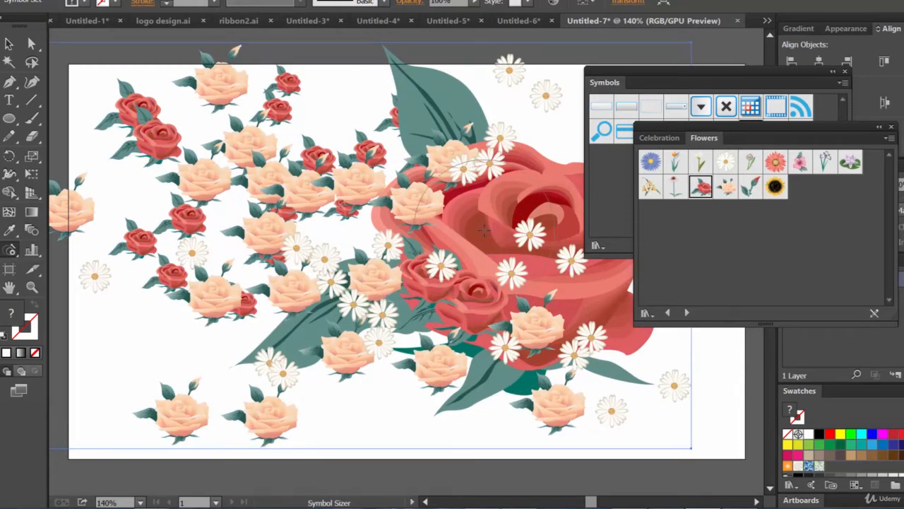
pyautogui.click(10, 253)
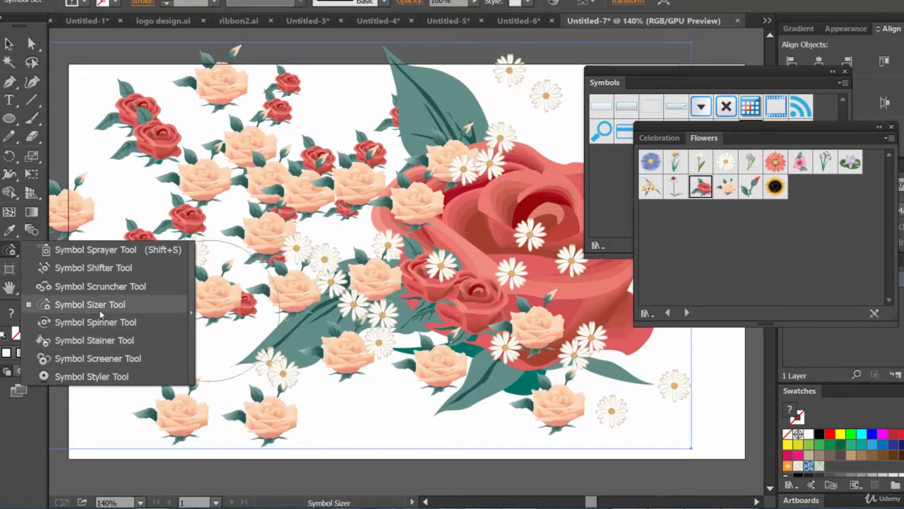
pyautogui.click(507, 213)
pyautogui.keyDown('alt'); pyautogui.click(505, 213); pyautogui.keyUp('alt')
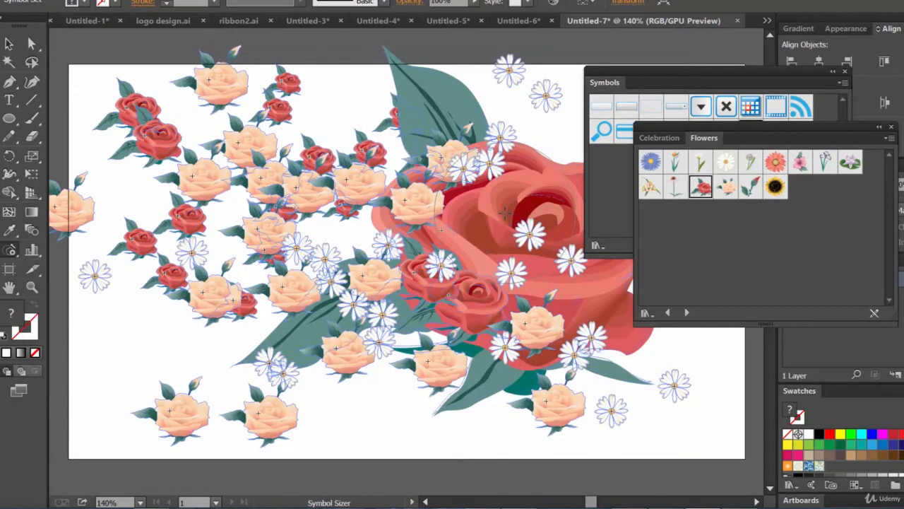
pyautogui.keyDown('alt'); pyautogui.click(494, 215); pyautogui.keyUp('alt')
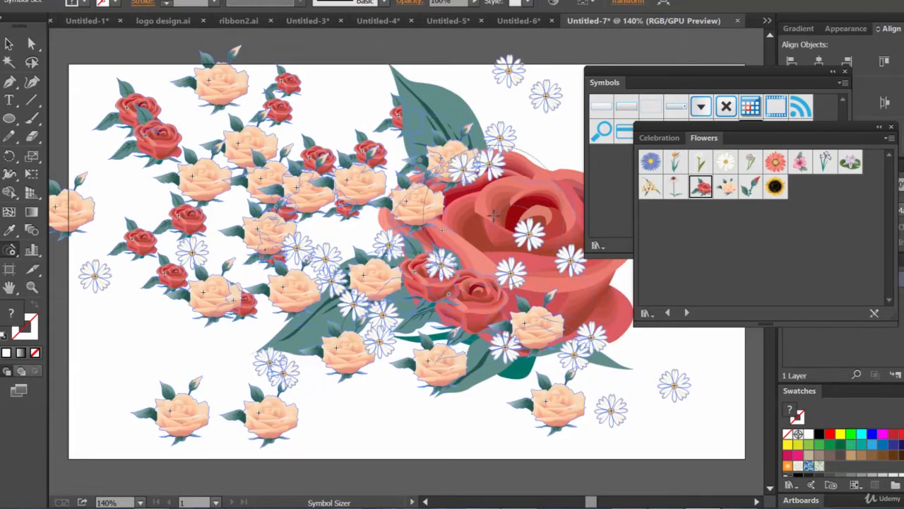
pyautogui.keyDown('alt'); pyautogui.click(490, 217); pyautogui.keyUp('alt')
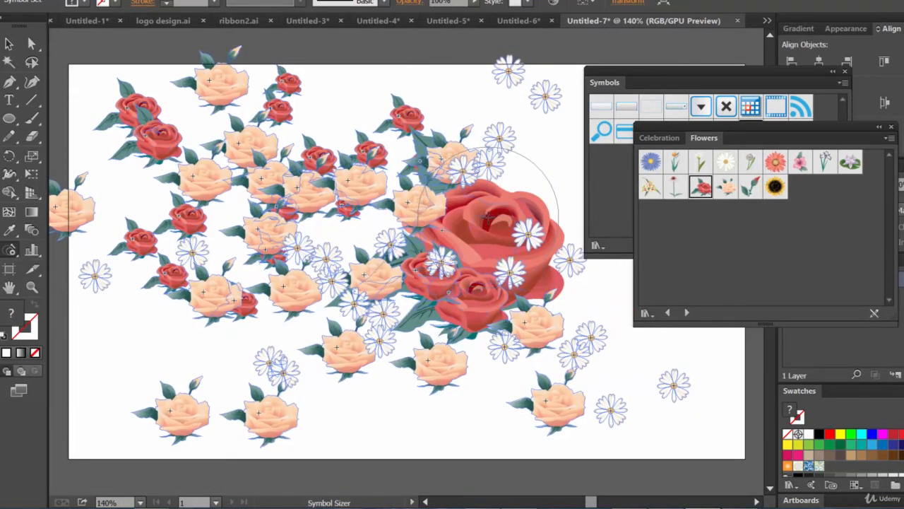
pyautogui.keyDown('alt'); pyautogui.click(488, 220); pyautogui.keyUp('alt')
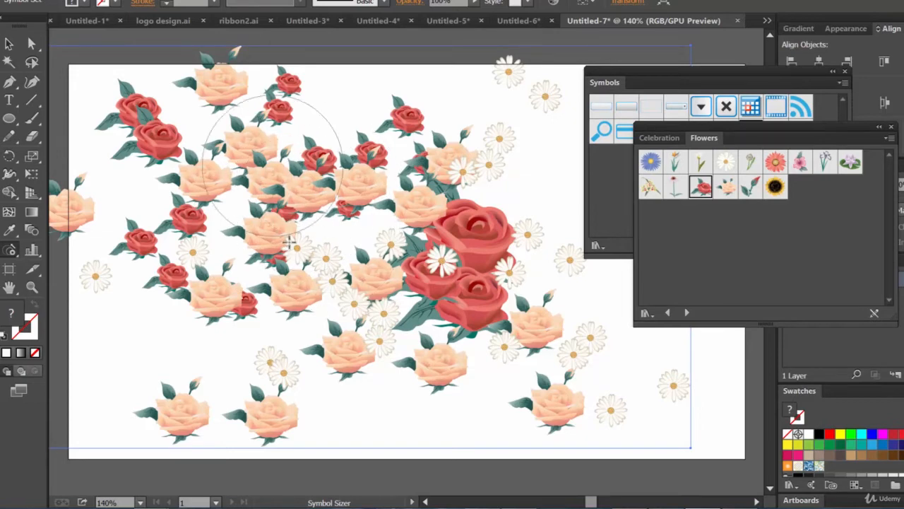
# Step: Enlarge the peach roses in the central cluster and along the lower middle and right with the Symbol Sizer Tool
pyautogui.click(728, 197)
pyautogui.moveTo(272, 185); pyautogui.dragTo(411, 186)
pyautogui.moveTo(531, 359)
pyautogui.mouseDown()
pyautogui.moveTo(529, 327)
pyautogui.moveTo(430, 382)
pyautogui.moveTo(360, 360)
pyautogui.moveTo(339, 375)
pyautogui.mouseUp()
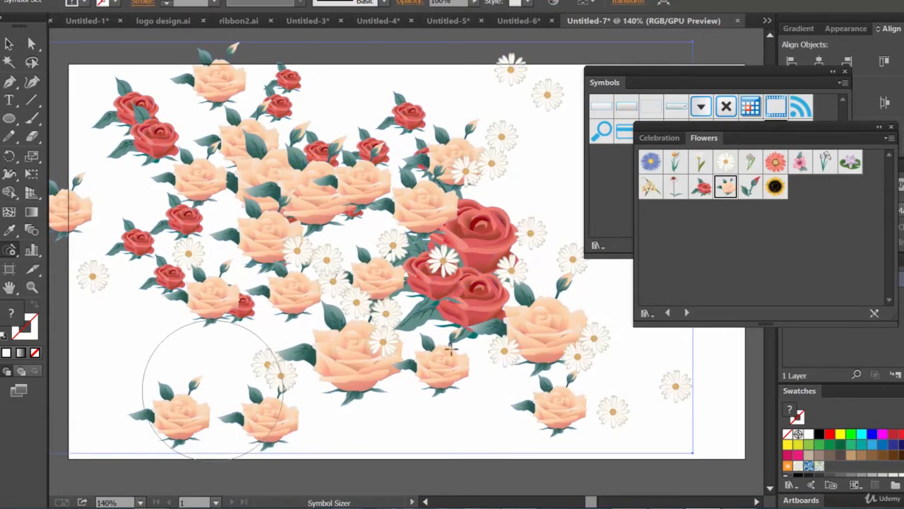
# Step: Rotate the peach roses of the central cluster in different directions with the Symbol Spinner Tool
pyautogui.click(11, 254)
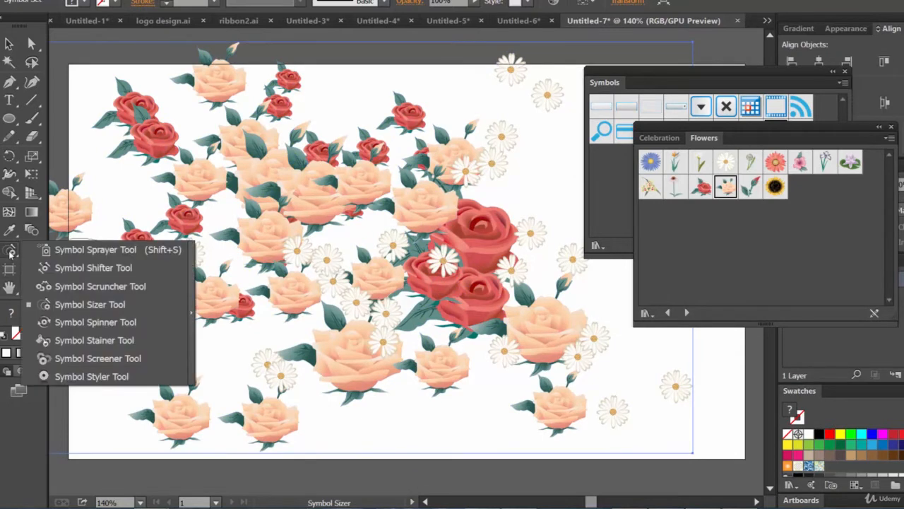
pyautogui.click(79, 322)
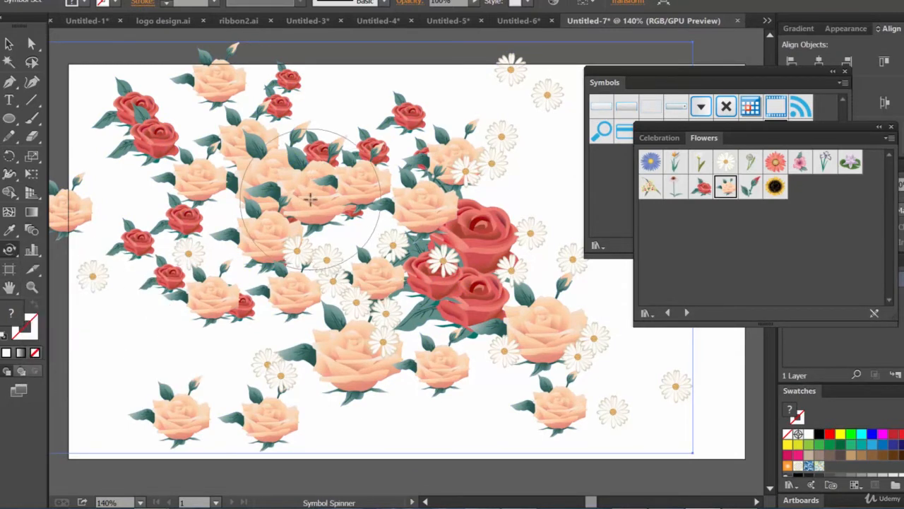
pyautogui.moveTo(311, 199)
pyautogui.mouseDown()
pyautogui.moveTo(311, 177)
pyautogui.moveTo(283, 174)
pyautogui.moveTo(255, 186)
pyautogui.mouseUp()
pyautogui.moveTo(361, 171)
pyautogui.mouseDown()
pyautogui.moveTo(372, 187)
pyautogui.moveTo(367, 202)
pyautogui.mouseUp()
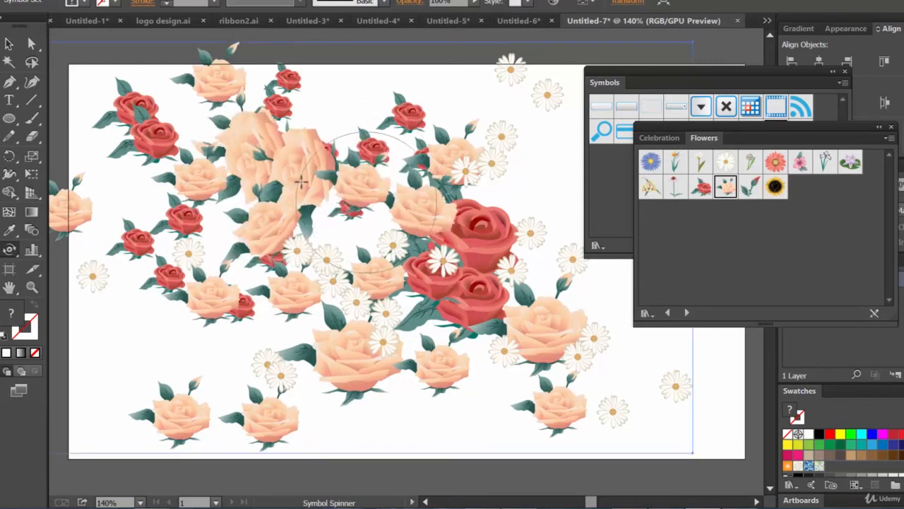
pyautogui.moveTo(301, 182); pyautogui.dragTo(315, 186)
pyautogui.moveTo(337, 159)
pyautogui.mouseDown()
pyautogui.moveTo(345, 242)
pyautogui.moveTo(315, 269)
pyautogui.moveTo(352, 320)
pyautogui.moveTo(357, 294)
pyautogui.moveTo(411, 262)
pyautogui.moveTo(320, 301)
pyautogui.moveTo(272, 275)
pyautogui.moveTo(281, 300)
pyautogui.moveTo(253, 307)
pyautogui.moveTo(184, 273)
pyautogui.moveTo(190, 281)
pyautogui.moveTo(181, 173)
pyautogui.moveTo(225, 183)
pyautogui.moveTo(263, 173)
pyautogui.moveTo(272, 156)
pyautogui.moveTo(309, 151)
pyautogui.moveTo(281, 153)
pyautogui.moveTo(297, 147)
pyautogui.moveTo(283, 163)
pyautogui.moveTo(295, 182)
pyautogui.mouseUp()
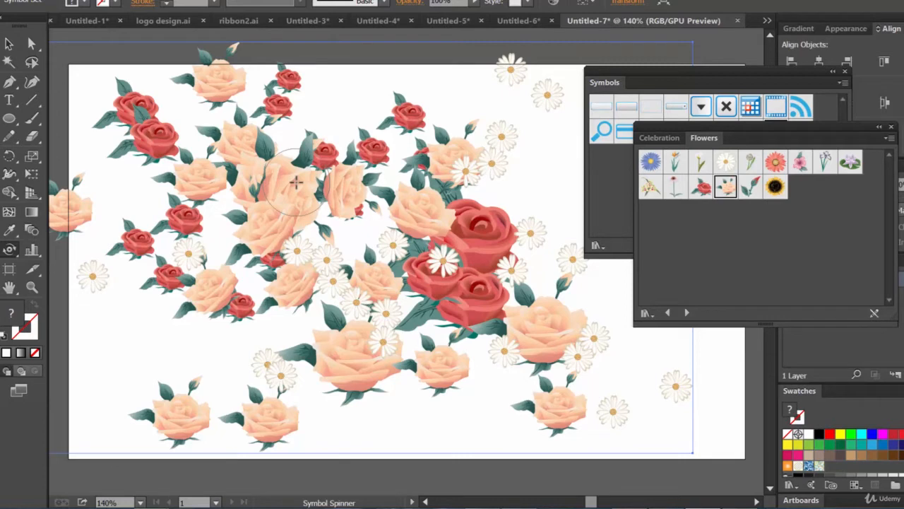
# Step: Spin the peach roses at the upper left and in the middle of the cluster with the Symbol Spinner Tool
pyautogui.click(199, 183)
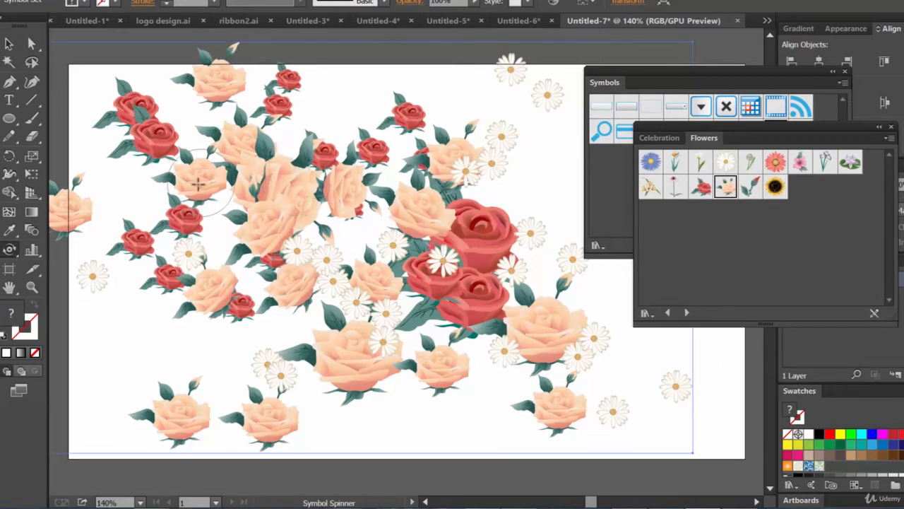
pyautogui.moveTo(198, 183)
pyautogui.mouseDown()
pyautogui.moveTo(173, 191)
pyautogui.moveTo(210, 183)
pyautogui.moveTo(229, 148)
pyautogui.moveTo(252, 141)
pyautogui.moveTo(231, 105)
pyautogui.mouseUp()
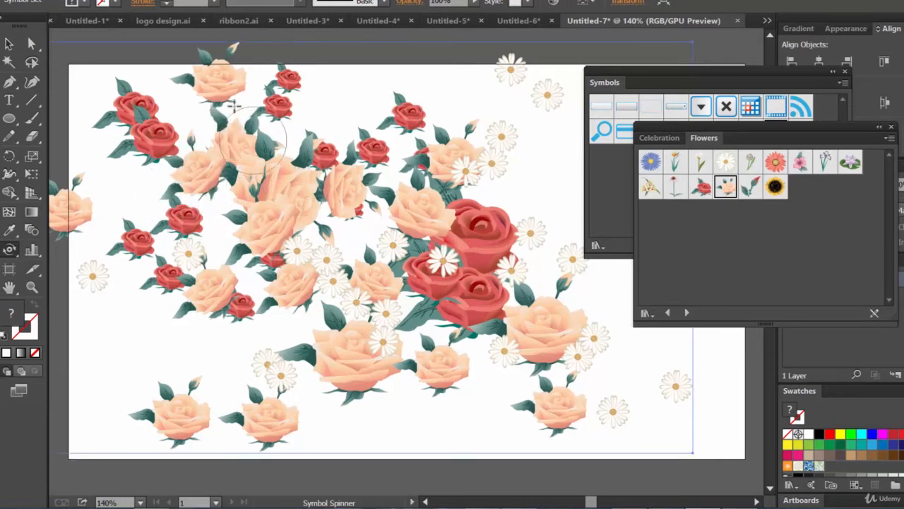
pyautogui.moveTo(242, 145)
pyautogui.mouseDown()
pyautogui.moveTo(232, 143)
pyautogui.moveTo(256, 151)
pyautogui.mouseUp()
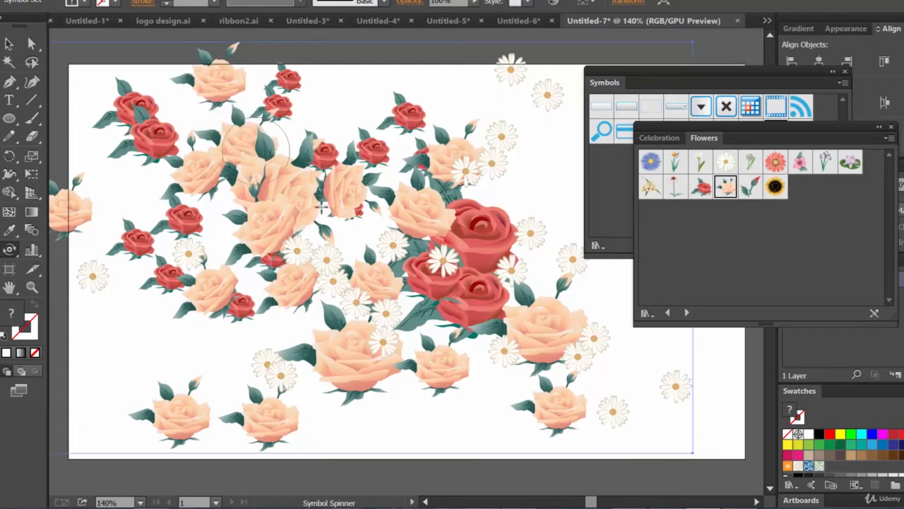
pyautogui.moveTo(309, 206); pyautogui.dragTo(311, 200)
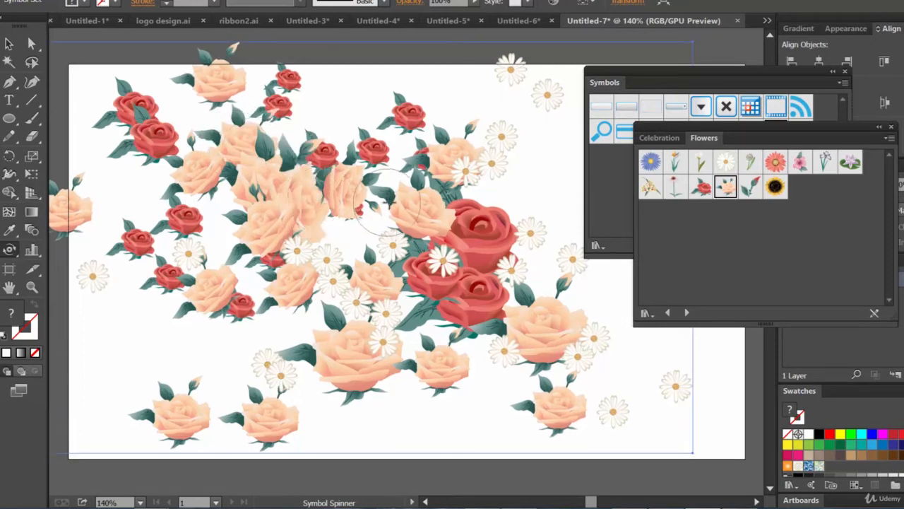
# Step: Spin the peach roses right of the central cluster and the two large ones below with the Symbol Spinner Tool
pyautogui.moveTo(413, 206); pyautogui.dragTo(425, 212)
pyautogui.moveTo(371, 275); pyautogui.dragTo(372, 272)
pyautogui.moveTo(370, 347)
pyautogui.mouseDown()
pyautogui.moveTo(380, 346)
pyautogui.moveTo(329, 361)
pyautogui.mouseUp()
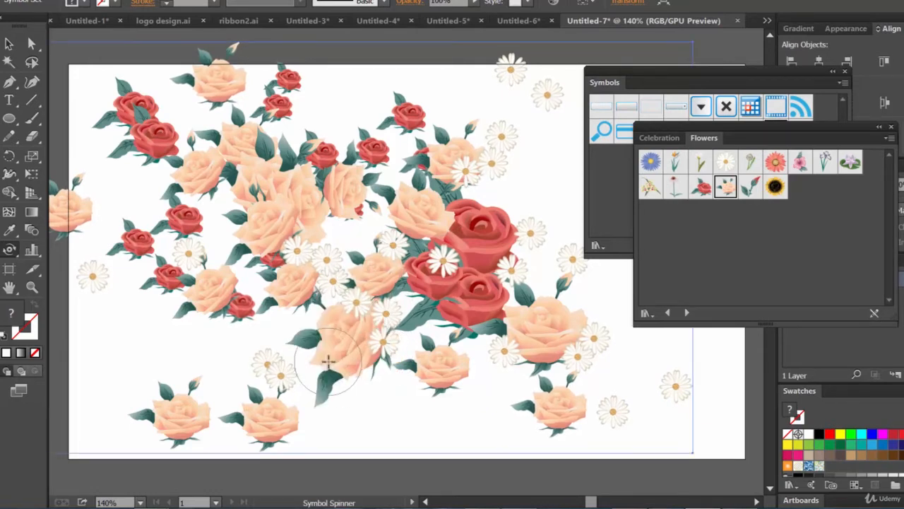
pyautogui.moveTo(540, 324); pyautogui.dragTo(558, 325)
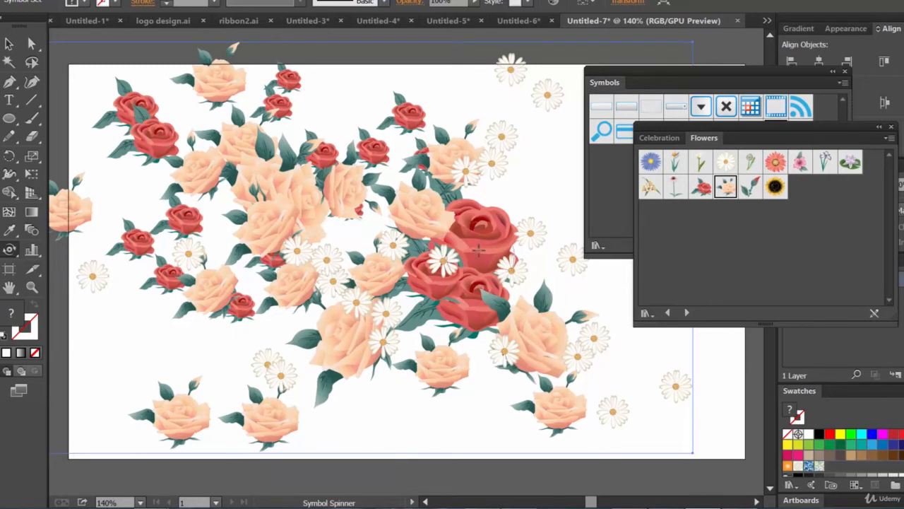
# Step: Rotate the large red roses right of centre and the two at the upper left with the Symbol Spinner Tool
pyautogui.click(706, 191)
pyautogui.moveTo(494, 221); pyautogui.dragTo(531, 255)
pyautogui.moveTo(465, 302)
pyautogui.mouseDown()
pyautogui.moveTo(523, 335)
pyautogui.moveTo(492, 308)
pyautogui.moveTo(477, 237)
pyautogui.moveTo(458, 231)
pyautogui.moveTo(540, 259)
pyautogui.mouseUp()
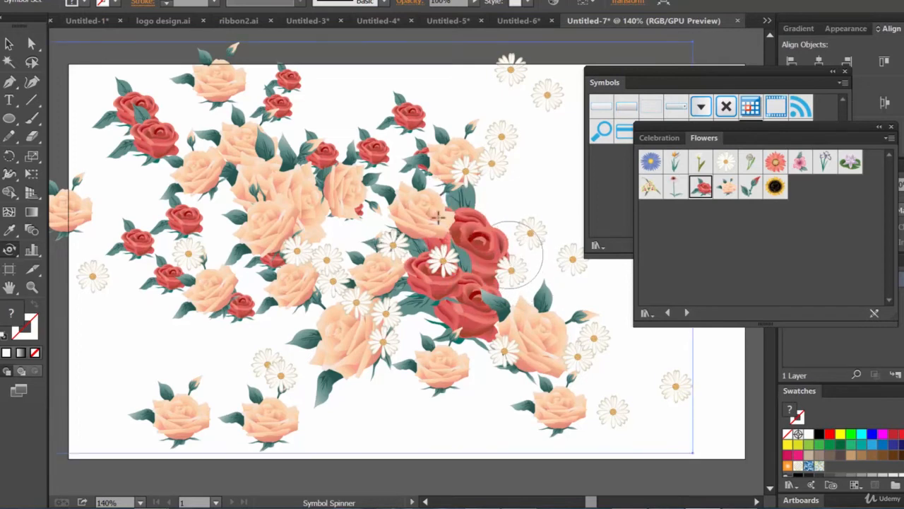
pyautogui.moveTo(153, 141); pyautogui.dragTo(198, 154)
pyautogui.moveTo(138, 108)
pyautogui.mouseDown()
pyautogui.moveTo(101, 121)
pyautogui.moveTo(137, 88)
pyautogui.moveTo(147, 92)
pyautogui.moveTo(126, 90)
pyautogui.moveTo(157, 101)
pyautogui.moveTo(122, 121)
pyautogui.moveTo(102, 94)
pyautogui.mouseUp()
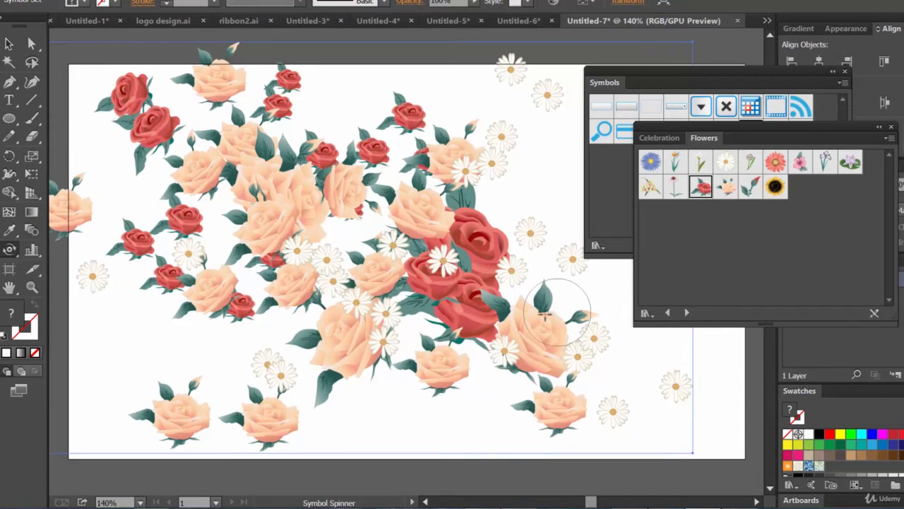
# Step: Set the fill to dark red and stain the large red roses right of centre with the Symbol Stainer Tool
pyautogui.click(9, 255)
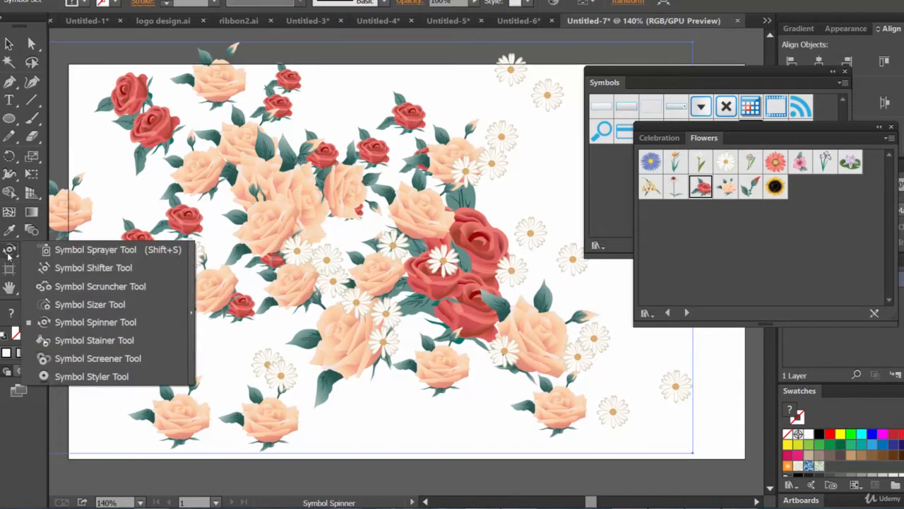
pyautogui.click(107, 342)
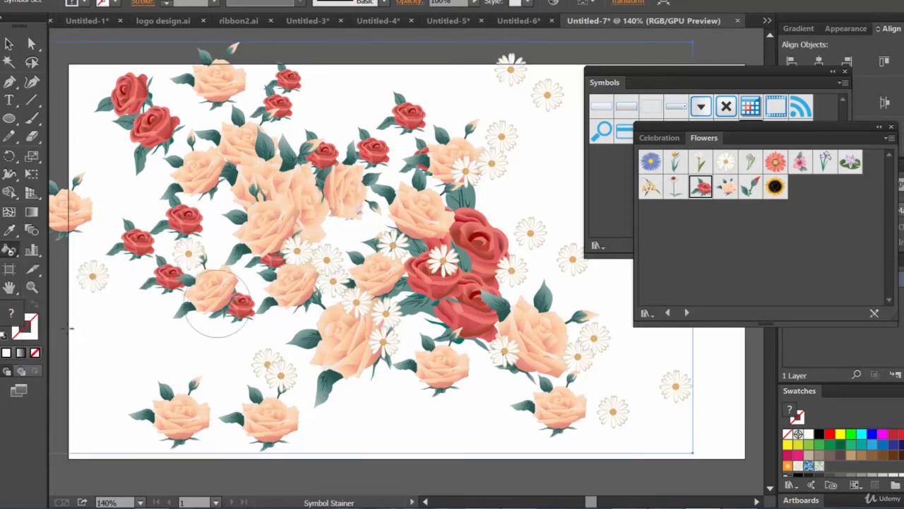
pyautogui.click(82, 4)
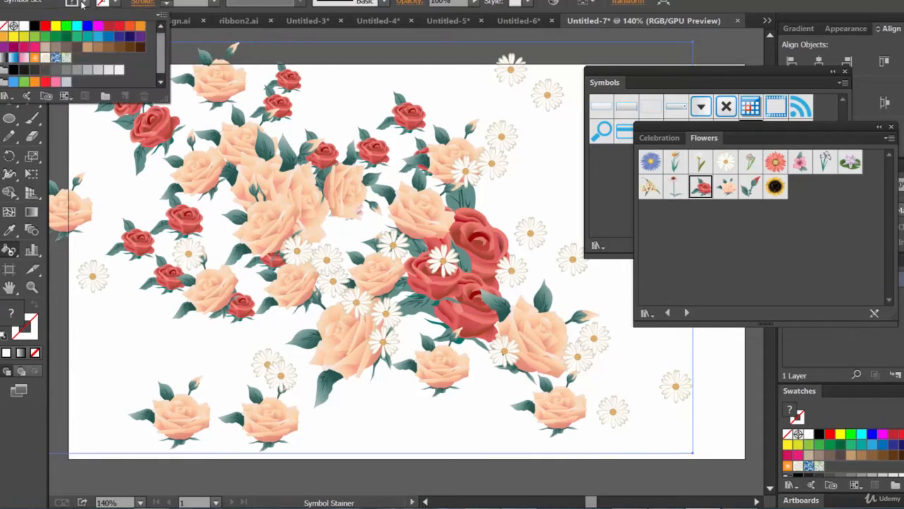
pyautogui.click(109, 27)
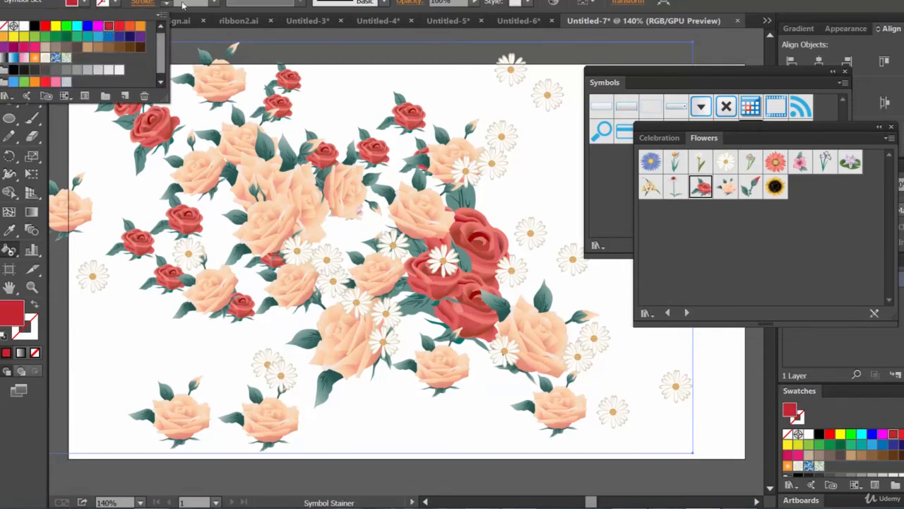
pyautogui.press('Escape')
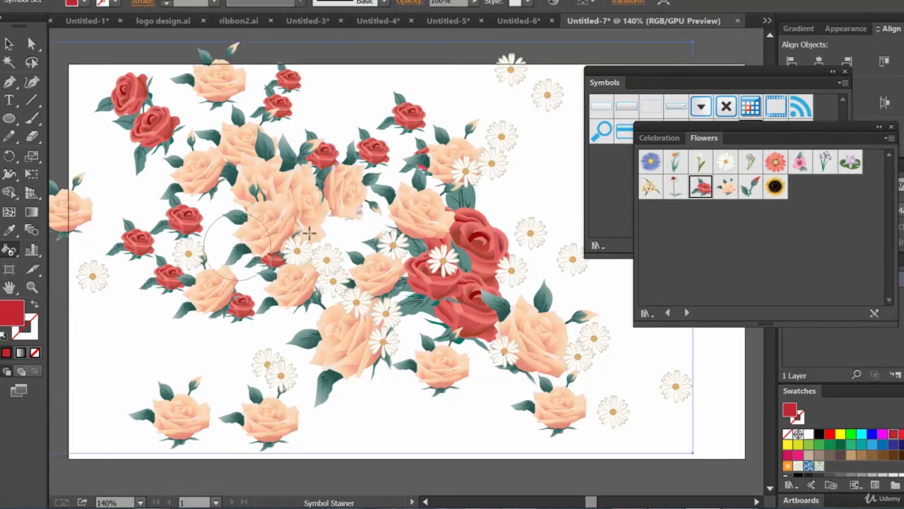
pyautogui.moveTo(486, 261); pyautogui.dragTo(486, 261)
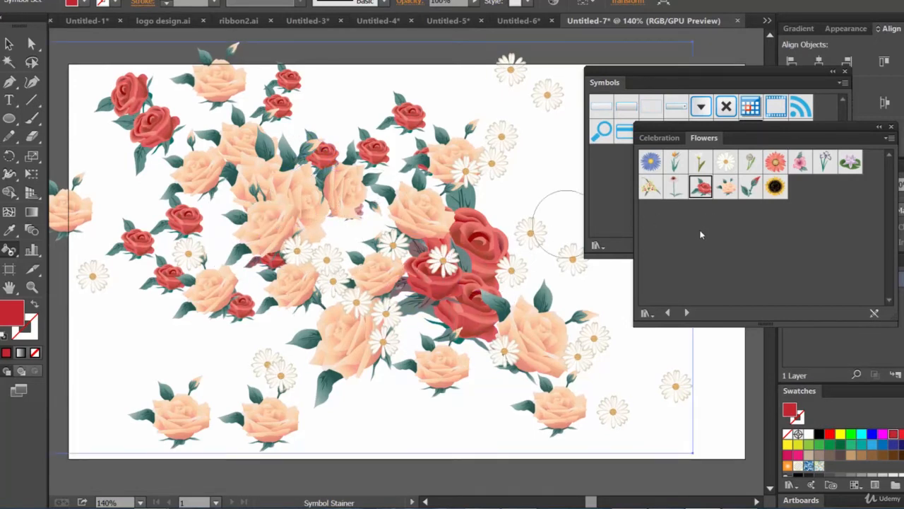
# Step: Move the Flowers library clear of the Symbols collection and place a magnifying glass symbol on the artboard near the top
pyautogui.moveTo(759, 138); pyautogui.dragTo(879, 168)
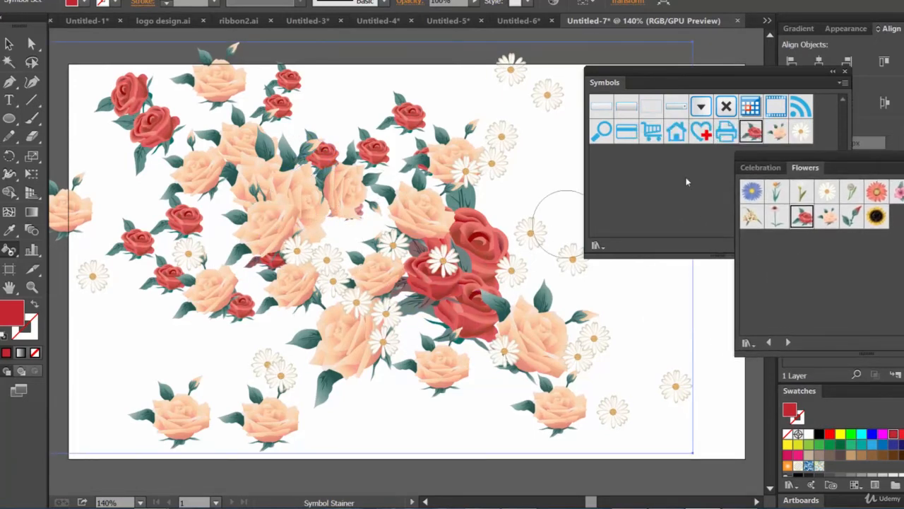
pyautogui.click(601, 131)
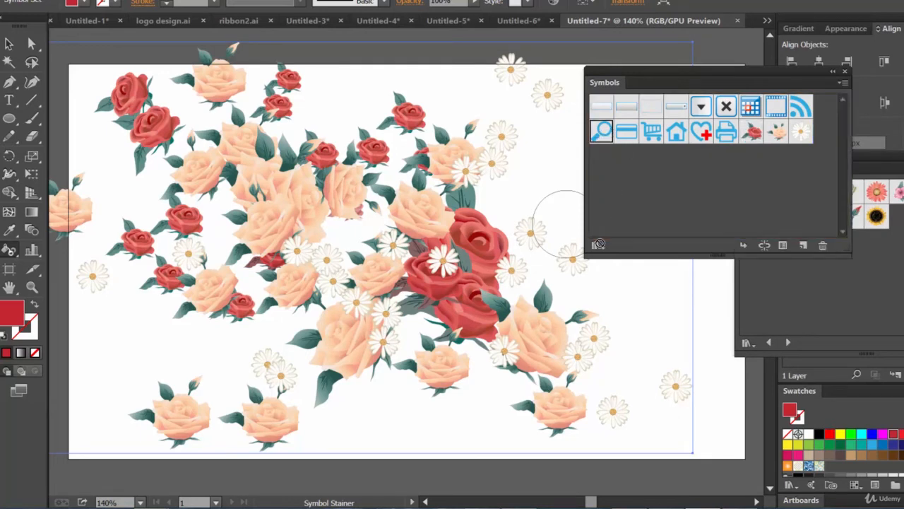
pyautogui.click(464, 103)
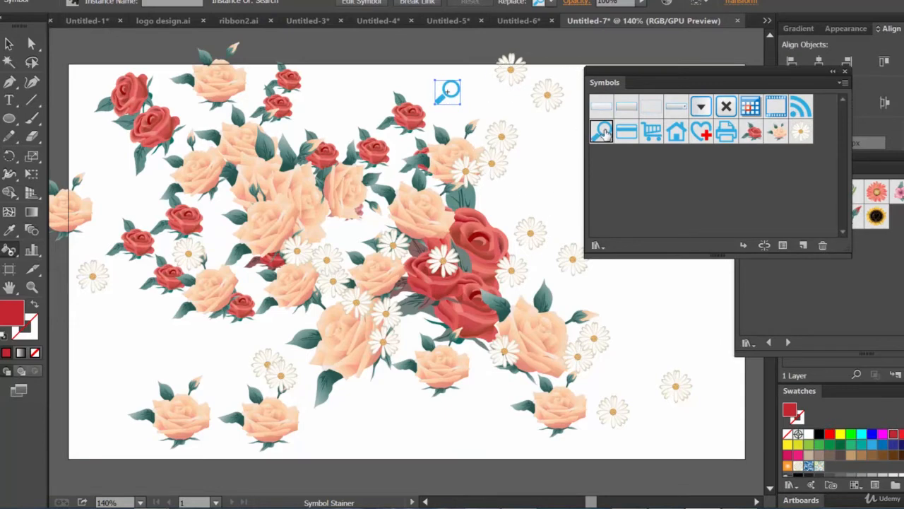
# Step: Spray magnifying glass symbols across the artboard with the Symbol Sprayer Tool and stain the ones at the upper right dark red with the Symbol Stainer Tool
pyautogui.moveTo(11, 256); pyautogui.dragTo(56, 248)
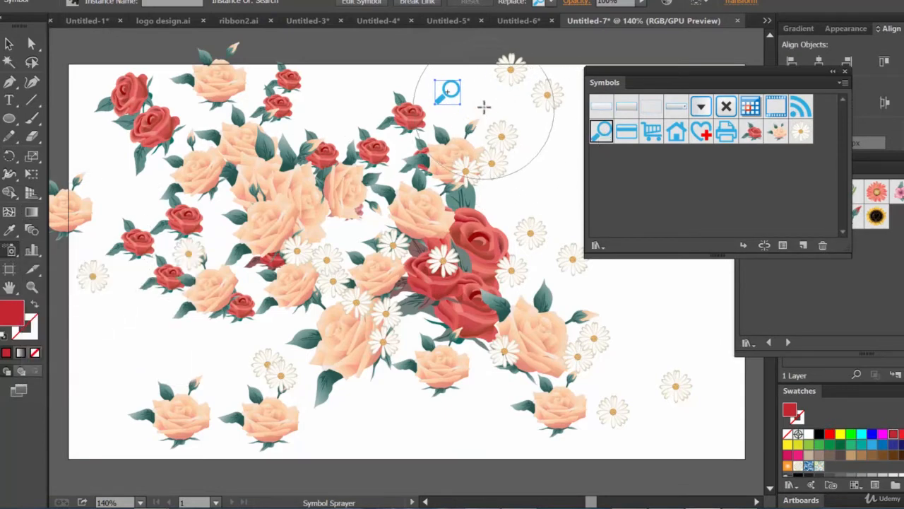
pyautogui.moveTo(485, 106)
pyautogui.mouseDown()
pyautogui.moveTo(632, 327)
pyautogui.moveTo(606, 293)
pyautogui.moveTo(303, 370)
pyautogui.moveTo(198, 283)
pyautogui.moveTo(326, 255)
pyautogui.moveTo(400, 214)
pyautogui.mouseUp()
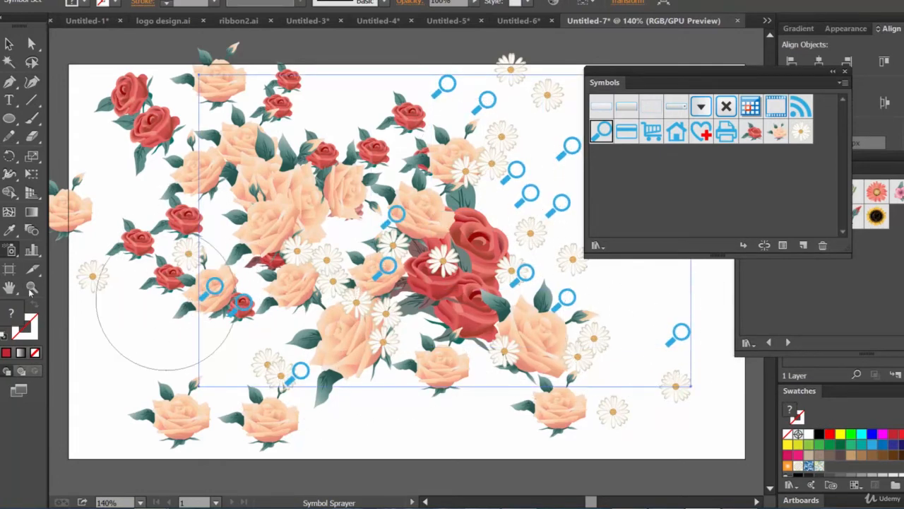
pyautogui.click(11, 253)
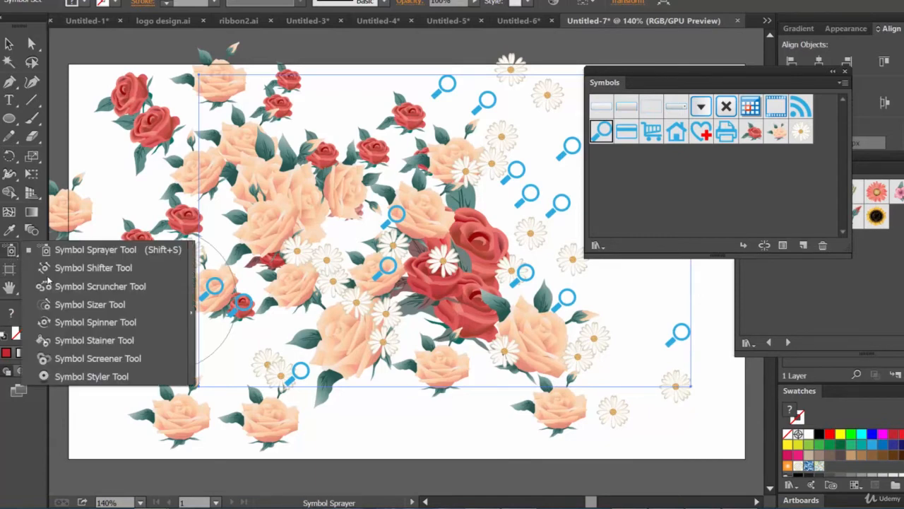
pyautogui.click(94, 339)
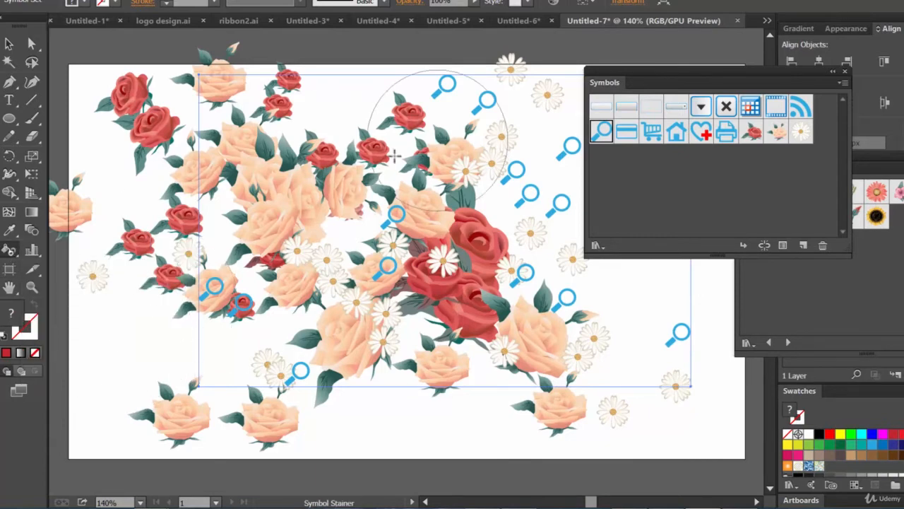
pyautogui.click(87, 3)
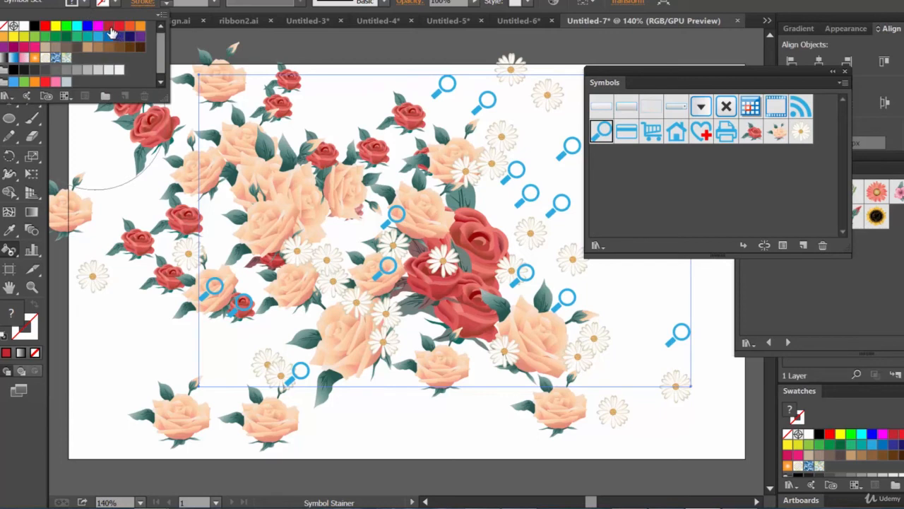
pyautogui.click(110, 28)
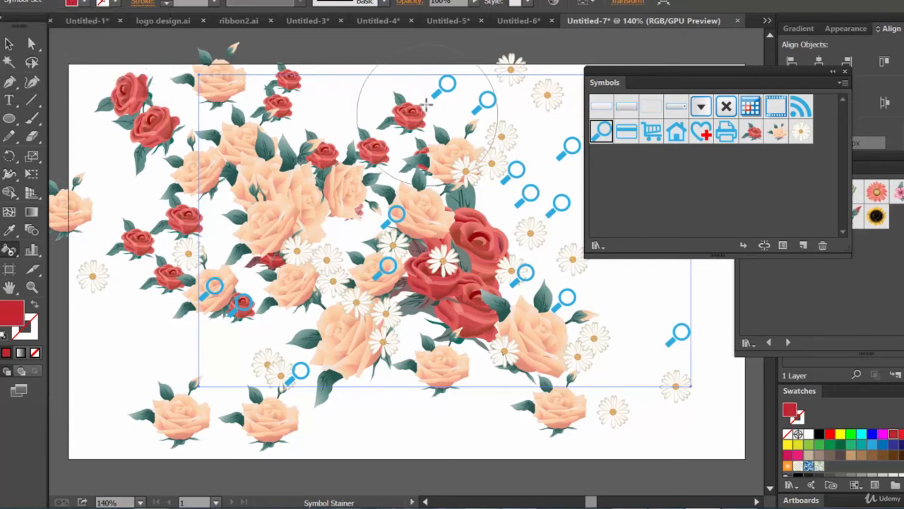
pyautogui.moveTo(526, 145)
pyautogui.mouseDown()
pyautogui.moveTo(527, 190)
pyautogui.moveTo(569, 237)
pyautogui.moveTo(560, 199)
pyautogui.moveTo(549, 249)
pyautogui.moveTo(675, 339)
pyautogui.mouseUp()
# Step: Set the fill to orange and stain the magnifying glass symbols on the artboard's right half with the Symbol Stainer Tool
pyautogui.click(86, 3)
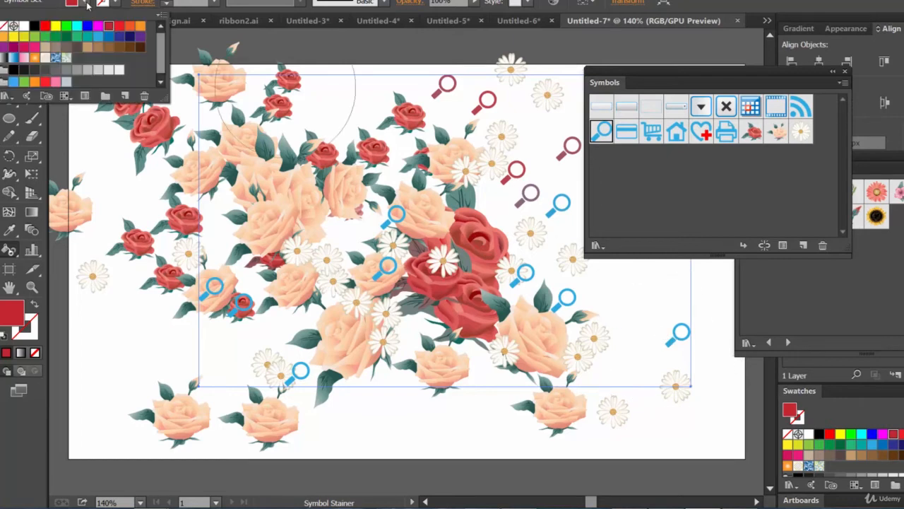
pyautogui.click(139, 28)
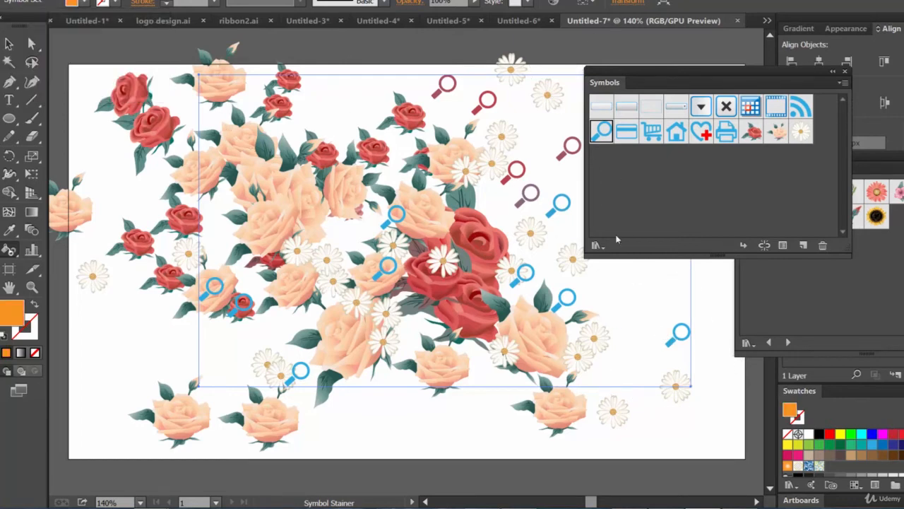
pyautogui.moveTo(655, 312)
pyautogui.mouseDown()
pyautogui.moveTo(568, 259)
pyautogui.moveTo(631, 341)
pyautogui.moveTo(593, 297)
pyautogui.moveTo(480, 95)
pyautogui.mouseUp()
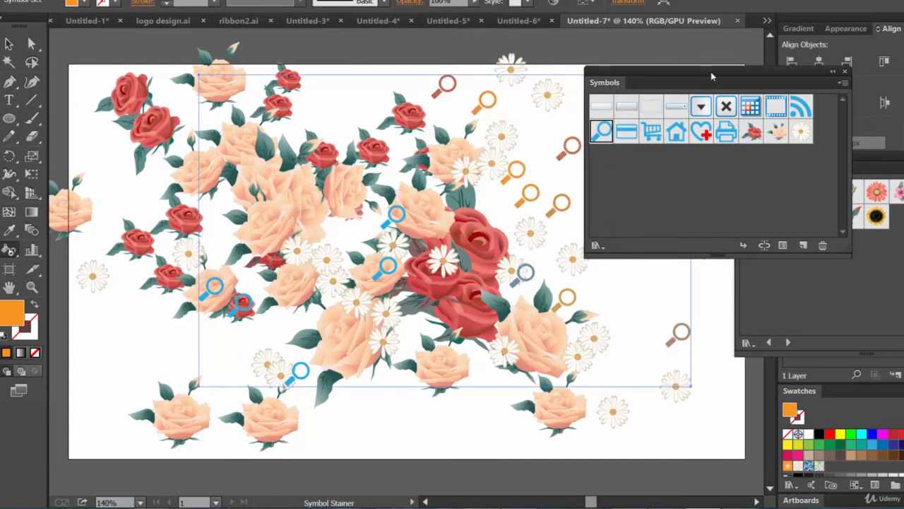
# Step: Bring the Symbols collection and the Flowers library together over the upper right of the artboard
pyautogui.moveTo(711, 71); pyautogui.dragTo(537, 28)
pyautogui.moveTo(866, 161); pyautogui.dragTo(592, 139)
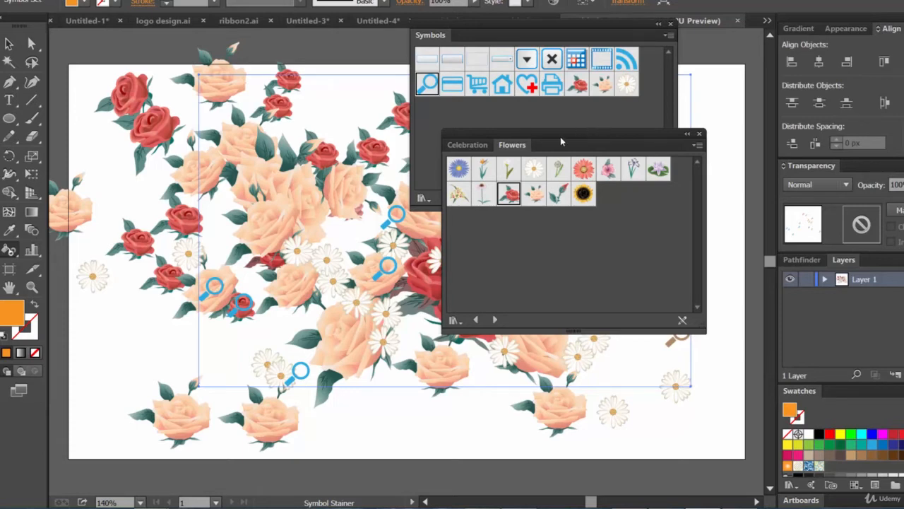
pyautogui.moveTo(562, 142); pyautogui.dragTo(617, 134)
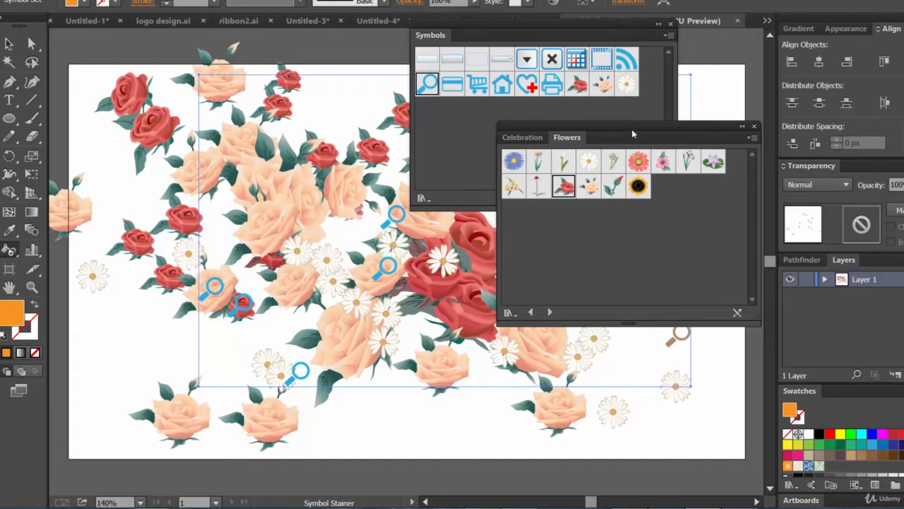
pyautogui.moveTo(632, 134); pyautogui.dragTo(645, 135)
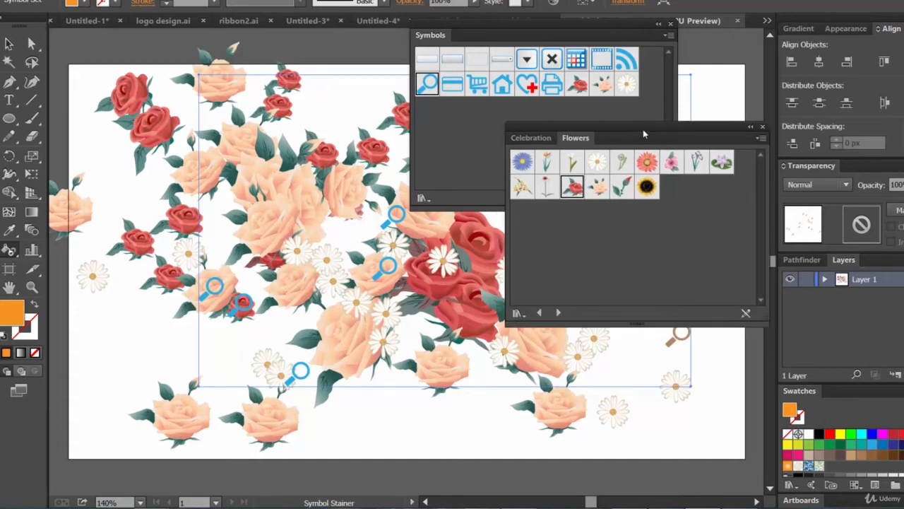
# Step: Switch to the Symbol Styler Tool and display the Graphic Styles collection beside the Flowers library
pyautogui.click(8, 248)
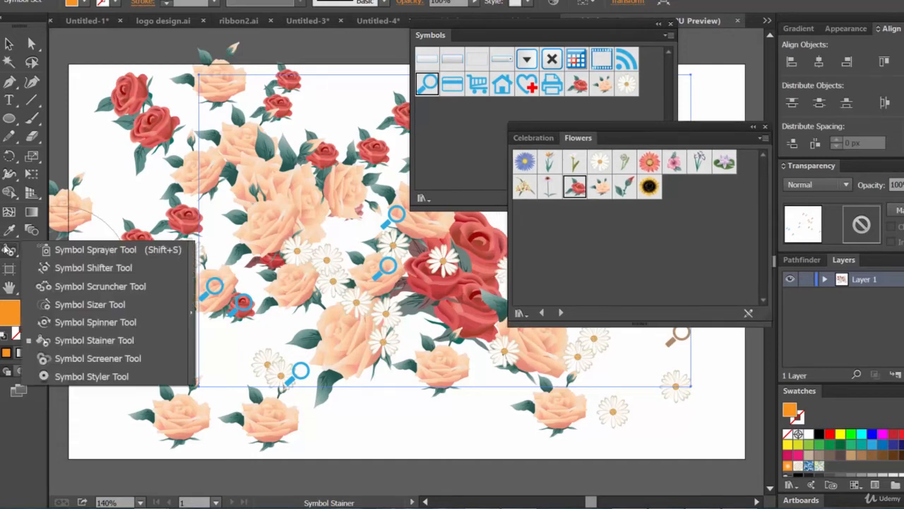
pyautogui.click(81, 381)
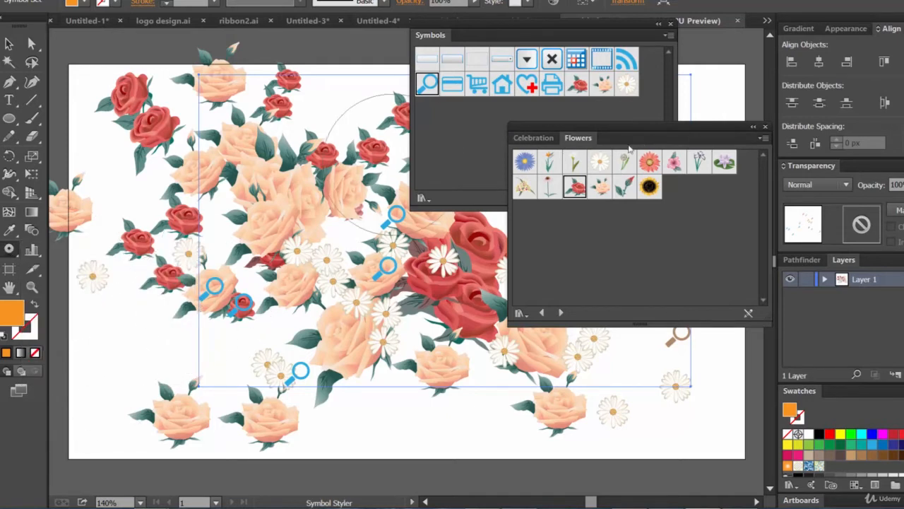
pyautogui.moveTo(629, 147); pyautogui.dragTo(511, 143)
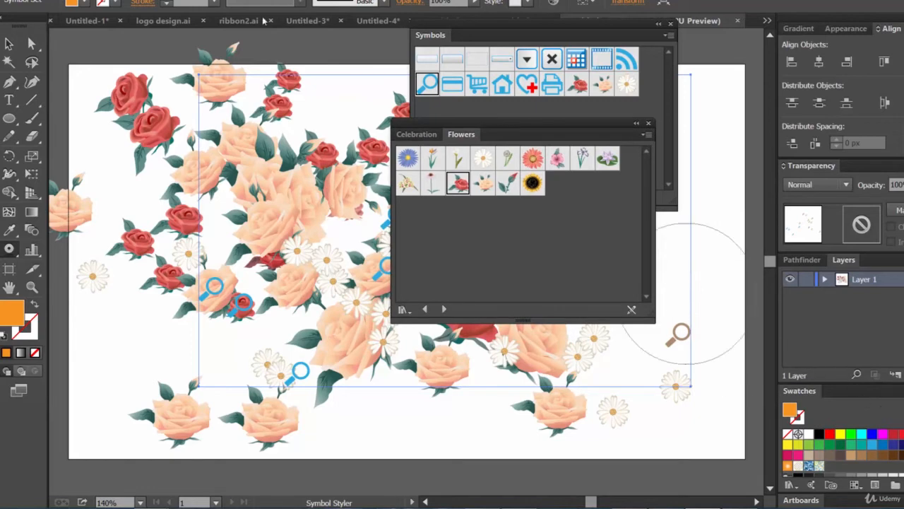
pyautogui.click(317, 1)
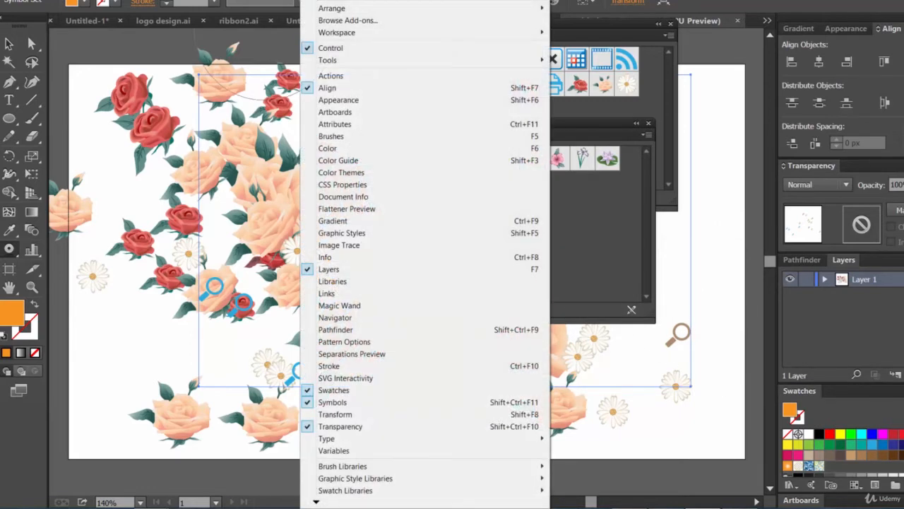
pyautogui.click(362, 235)
pyautogui.moveTo(633, 286); pyautogui.dragTo(715, 242)
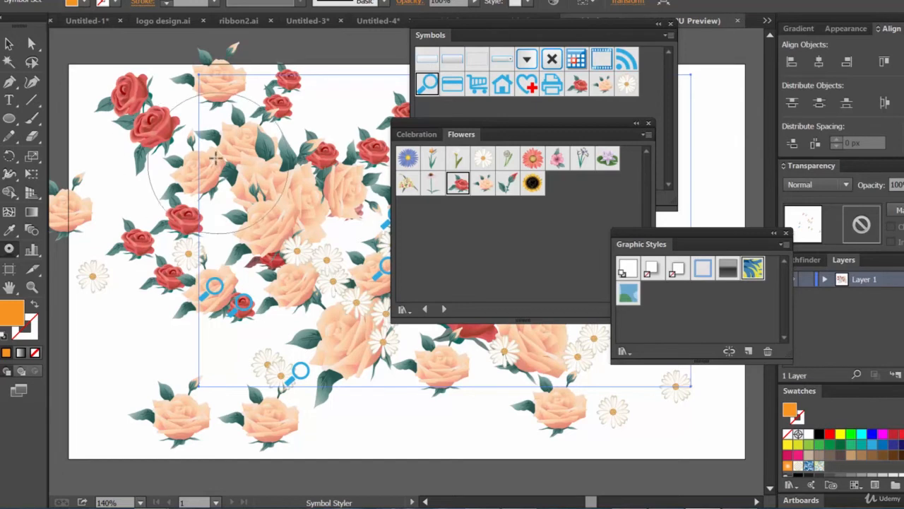
# Step: Try to apply the blue-and-yellow graphic style to the peach roses and the daisies with the Symbol Styler Tool
pyautogui.moveTo(217, 154)
pyautogui.mouseDown()
pyautogui.moveTo(286, 185)
pyautogui.moveTo(274, 211)
pyautogui.mouseUp()
pyautogui.moveTo(283, 131); pyautogui.dragTo(320, 215)
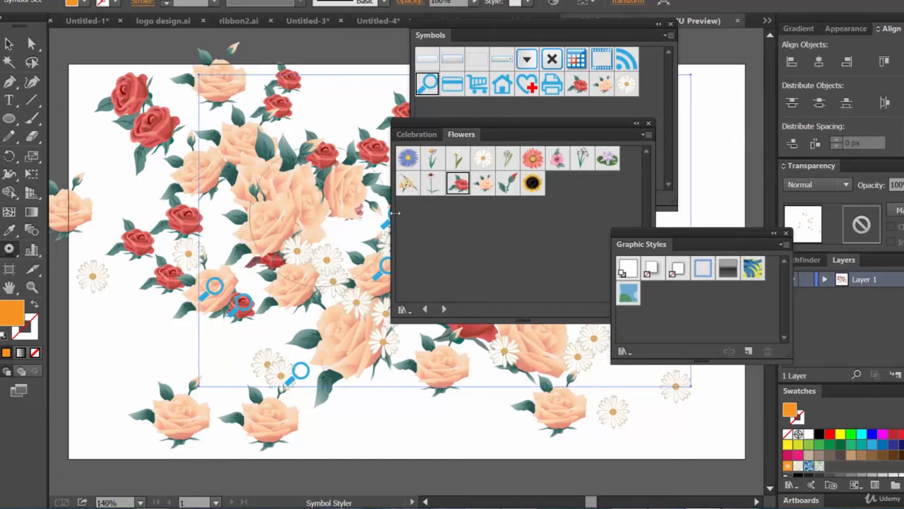
pyautogui.moveTo(536, 127); pyautogui.dragTo(878, 88)
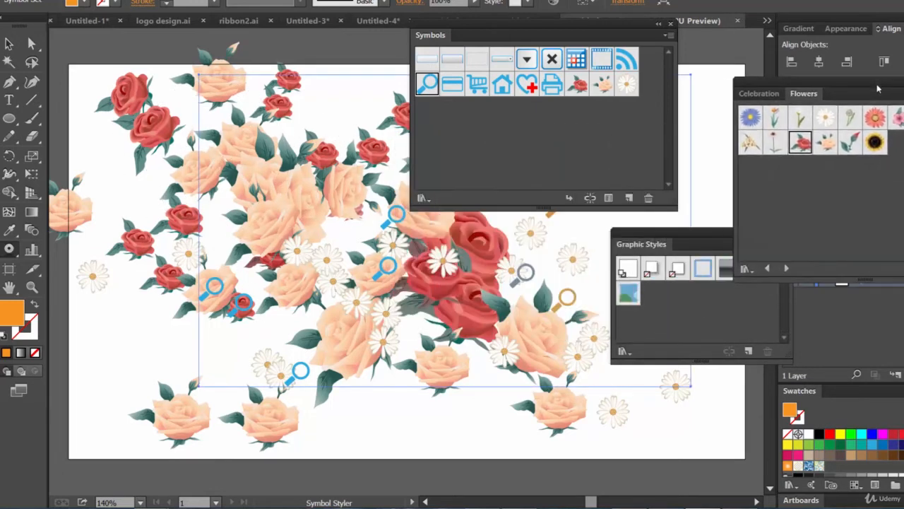
pyautogui.moveTo(584, 40); pyautogui.dragTo(681, 40)
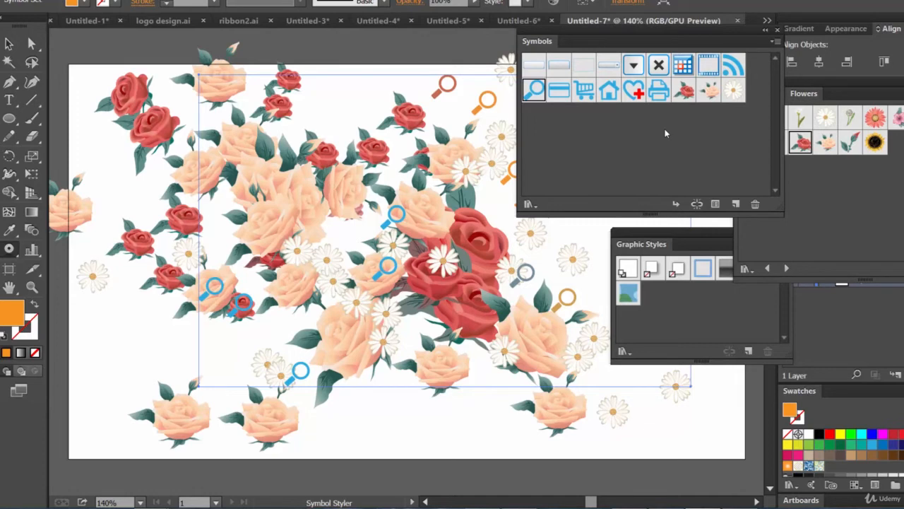
pyautogui.click(832, 122)
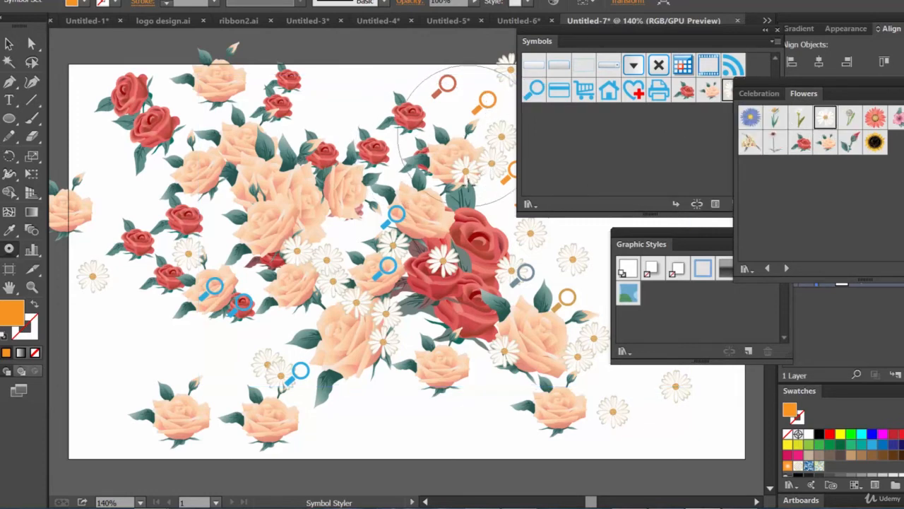
pyautogui.click(408, 200)
pyautogui.click(432, 257)
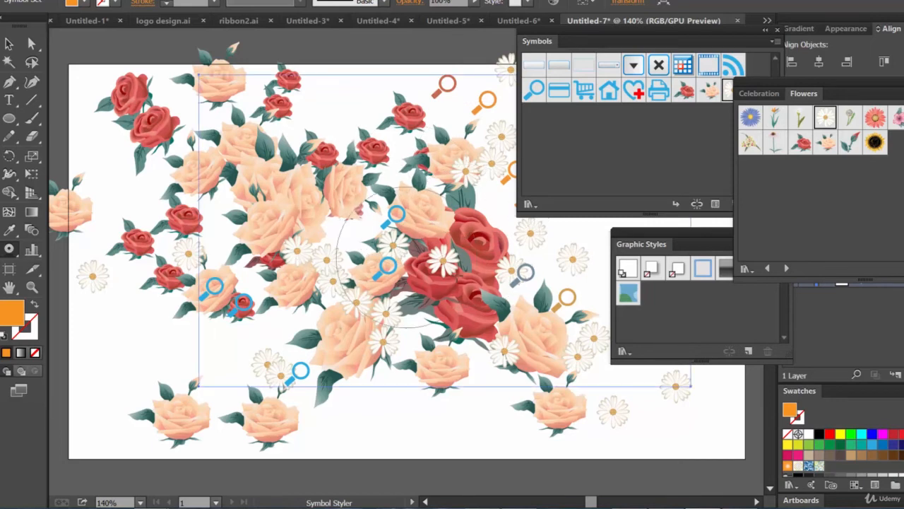
# Step: Target the magnifying glass symbol and apply the blue-and-yellow graphic style to its instances at the artboard's upper right with the Symbol Styler Tool
pyautogui.click(637, 39)
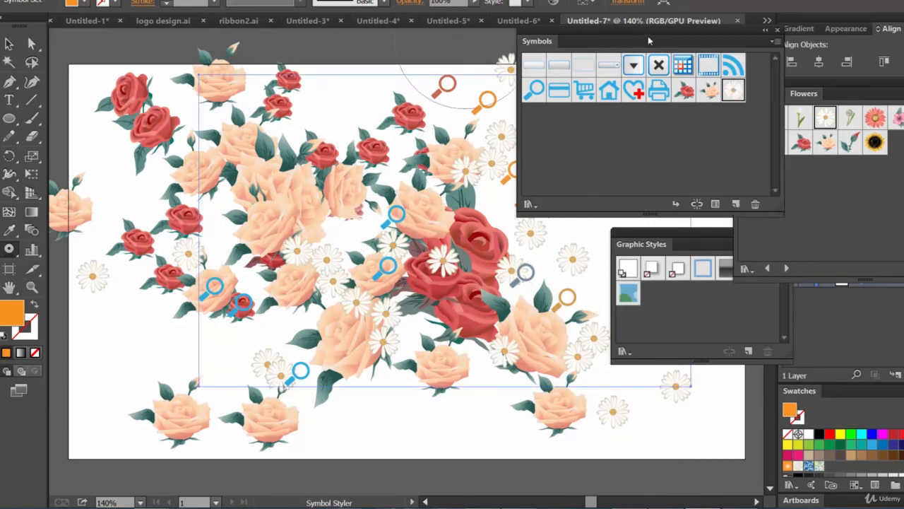
pyautogui.moveTo(650, 38); pyautogui.dragTo(798, 48)
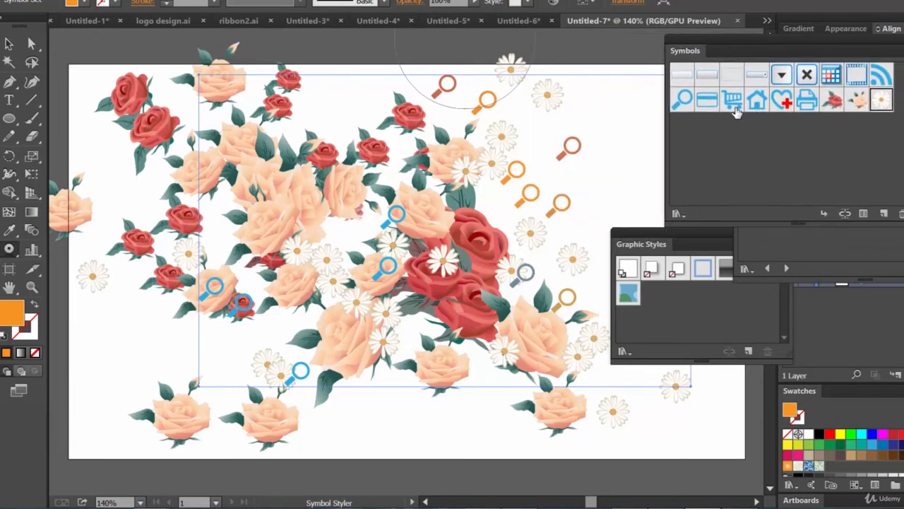
pyautogui.click(684, 98)
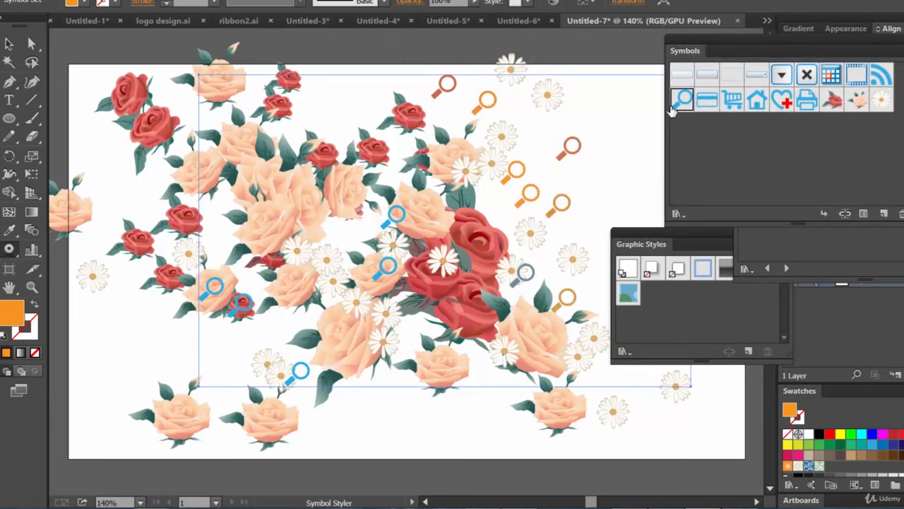
pyautogui.moveTo(544, 176)
pyautogui.mouseDown()
pyautogui.moveTo(515, 182)
pyautogui.moveTo(579, 216)
pyautogui.moveTo(573, 163)
pyautogui.moveTo(544, 176)
pyautogui.moveTo(581, 161)
pyautogui.mouseUp()
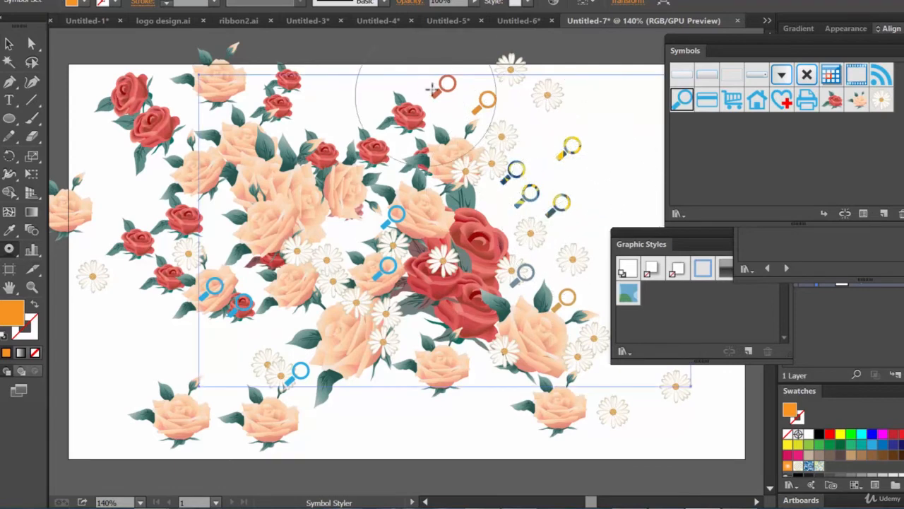
pyautogui.moveTo(436, 89); pyautogui.dragTo(549, 145)
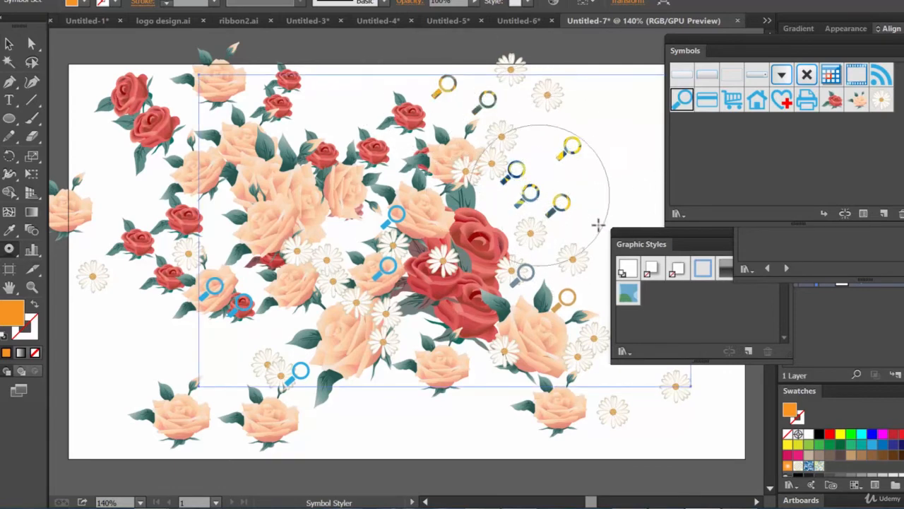
# Step: Apply the dark grey gradient graphic style to the magnifying glass symbols right of the large red roses with the Symbol Styler Tool
pyautogui.moveTo(691, 246); pyautogui.dragTo(252, 173)
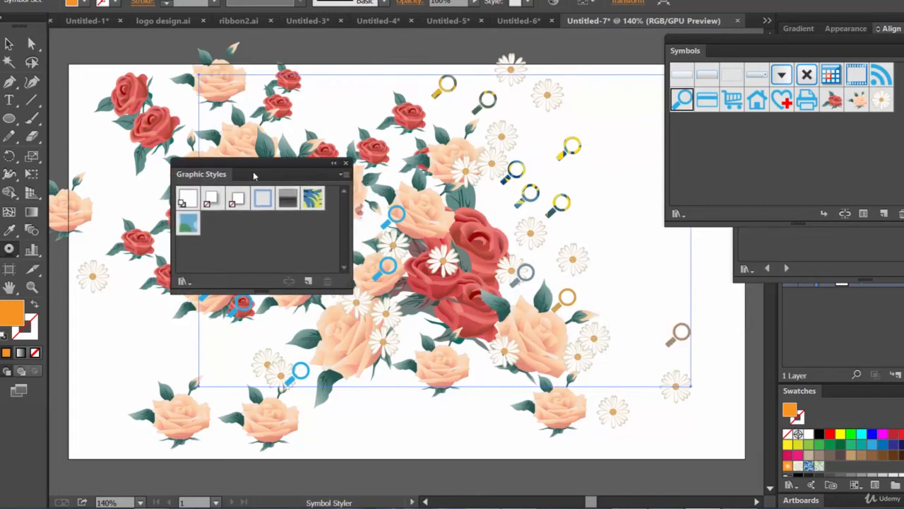
pyautogui.click(288, 199)
pyautogui.moveTo(558, 209); pyautogui.dragTo(561, 211)
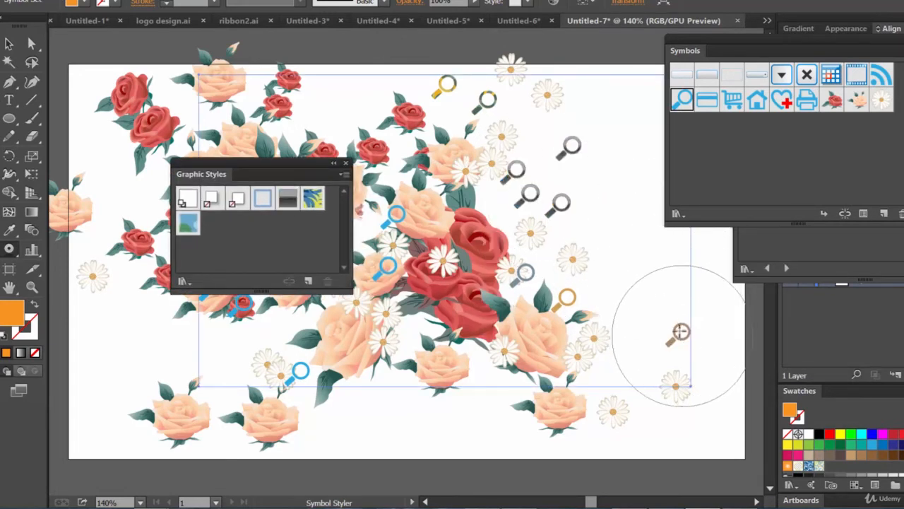
pyautogui.moveTo(557, 284); pyautogui.dragTo(570, 295)
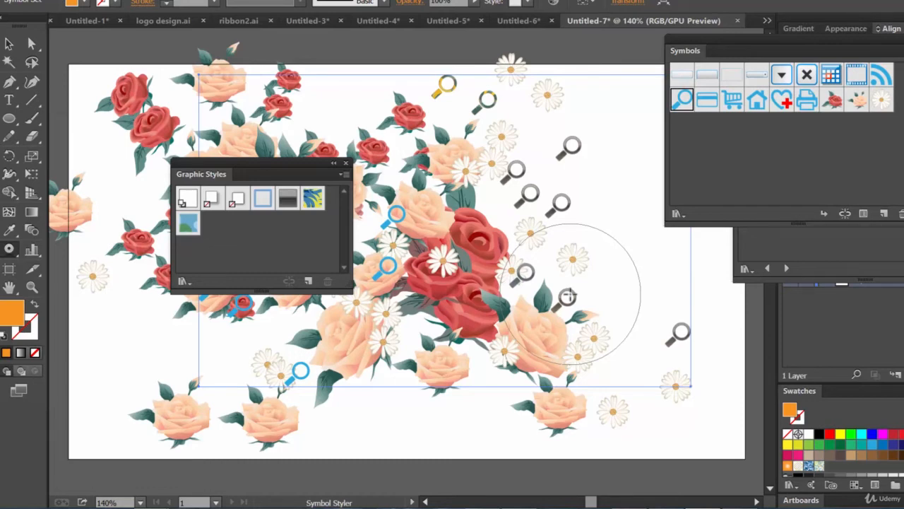
# Step: Close the Graphic Styles collection
pyautogui.click(9, 249)
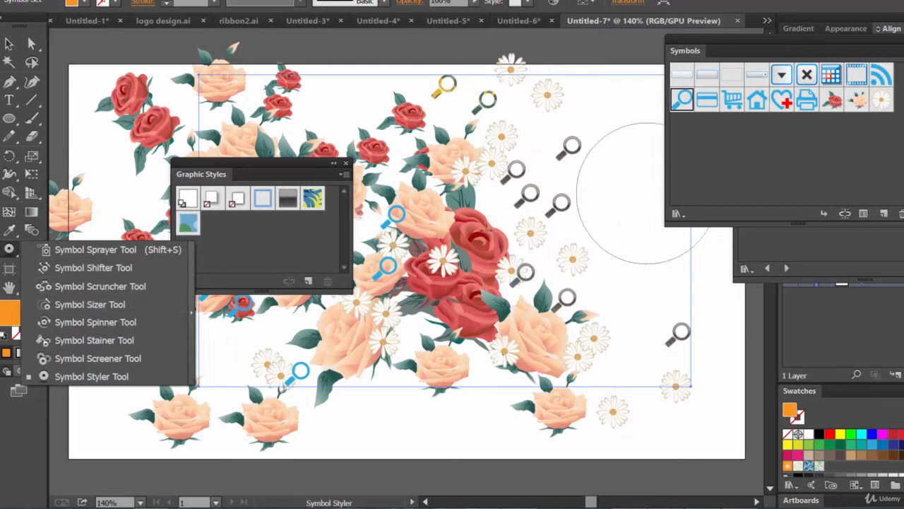
pyautogui.moveTo(281, 175); pyautogui.dragTo(350, 133)
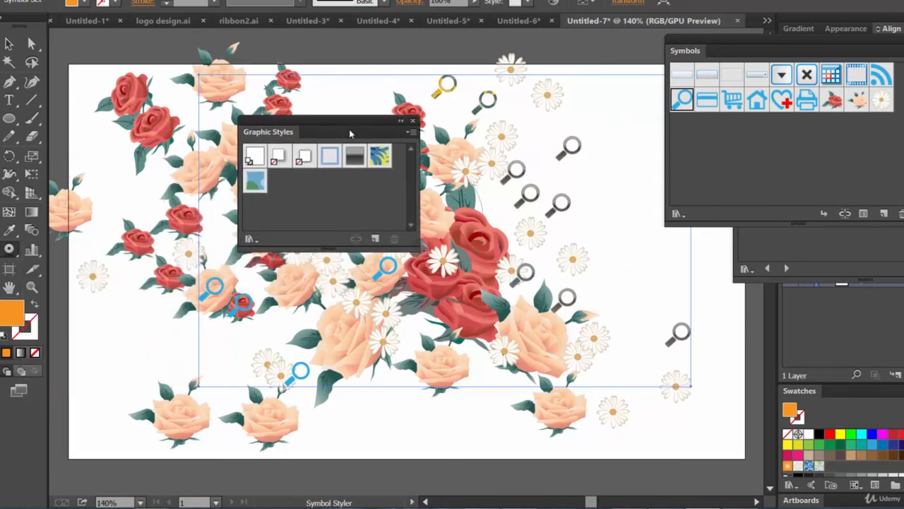
pyautogui.click(414, 122)
# Step: Move the Symbols collection over the artboard and load the Mobile symbol library
pyautogui.moveTo(796, 51); pyautogui.dragTo(426, 40)
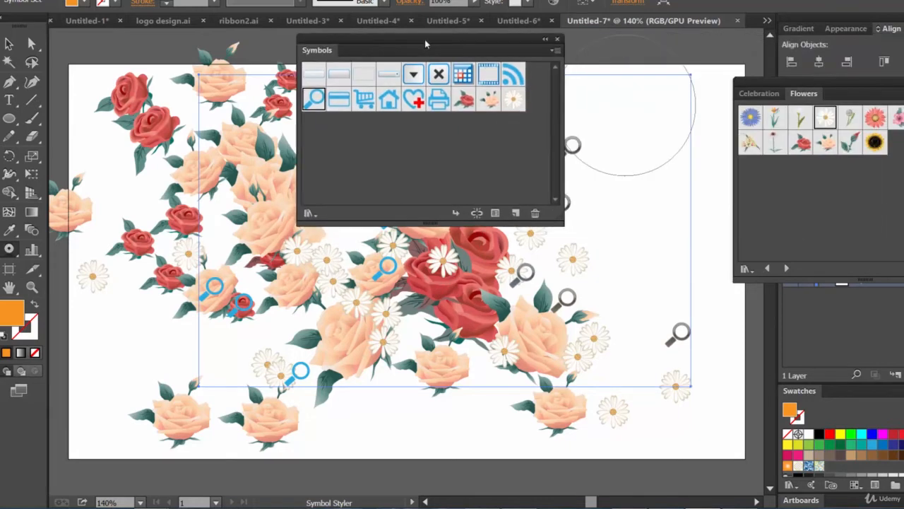
pyautogui.click(308, 214)
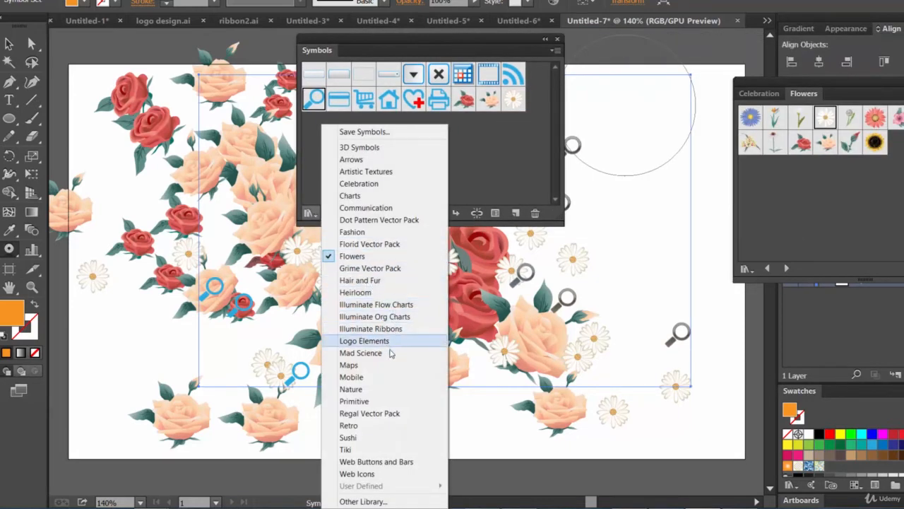
pyautogui.click(351, 377)
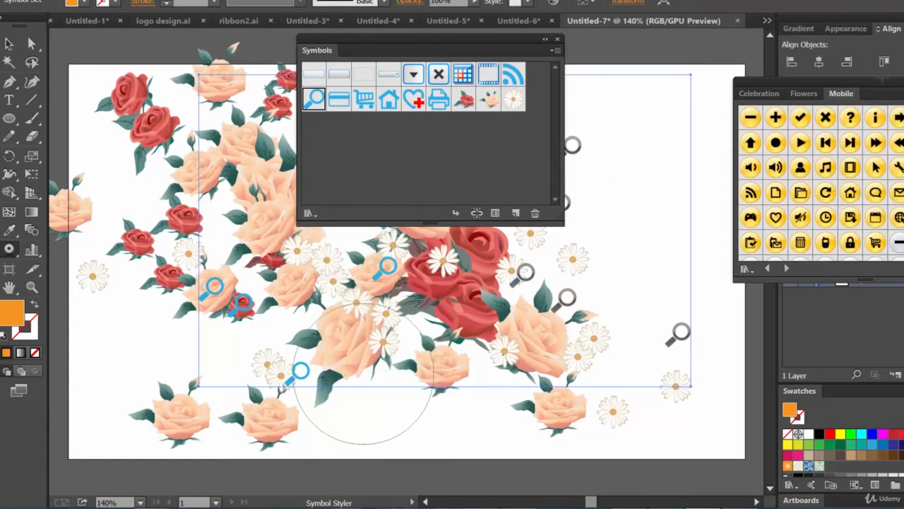
# Step: Enlarge the Mobile symbol library over the artboard to examine its full set of icons, and close it
pyautogui.moveTo(881, 92); pyautogui.dragTo(635, 72)
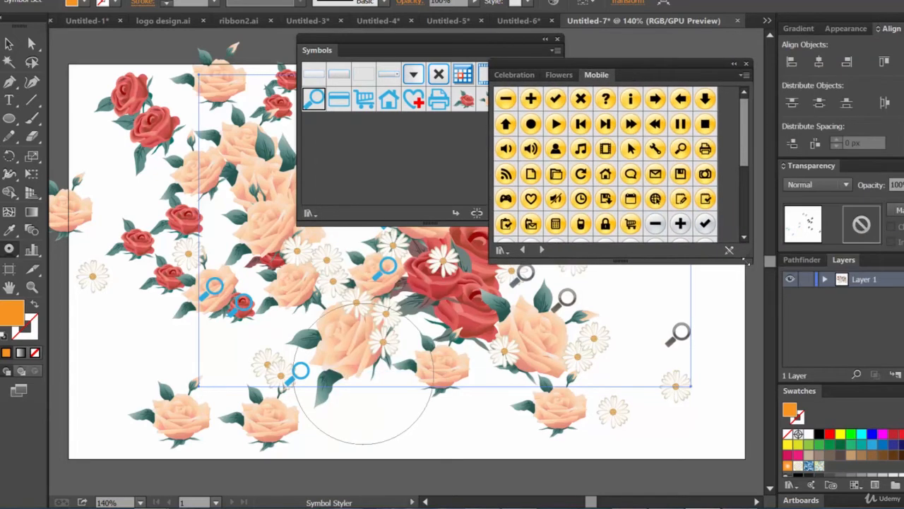
pyautogui.moveTo(750, 260); pyautogui.dragTo(773, 410)
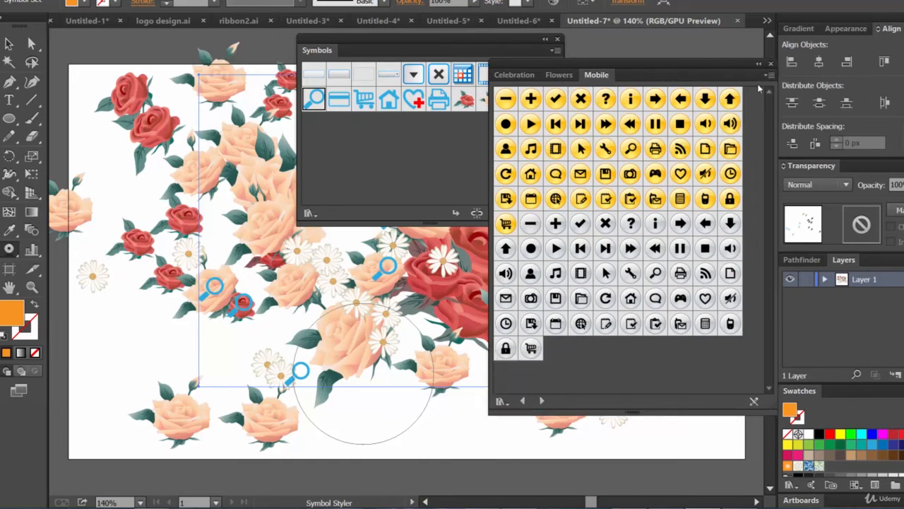
pyautogui.click(770, 63)
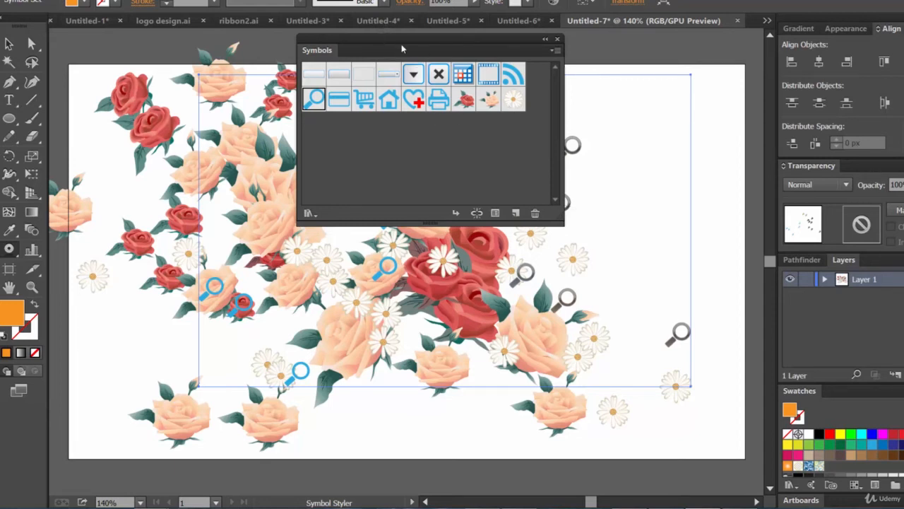
# Step: Move the Symbols collection off the artboard and dock it back among the side panels
pyautogui.moveTo(403, 40); pyautogui.dragTo(316, 37)
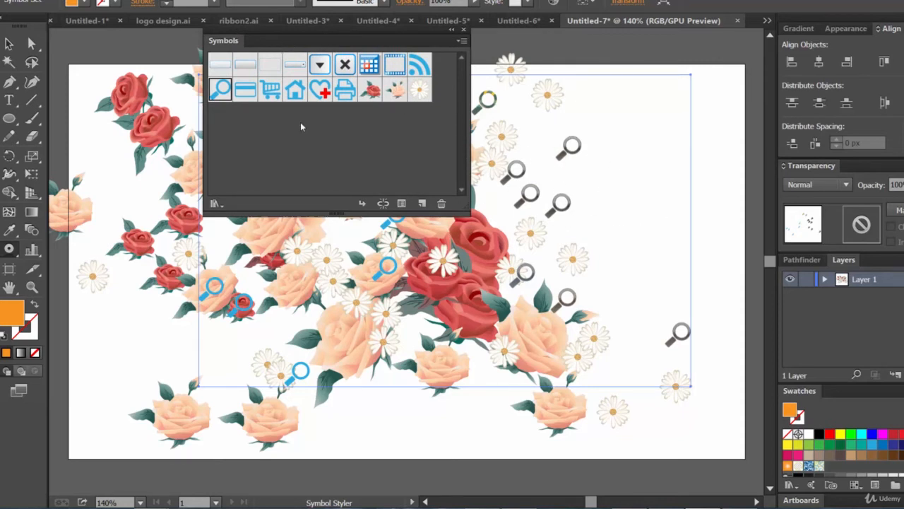
pyautogui.moveTo(297, 36); pyautogui.dragTo(292, 57)
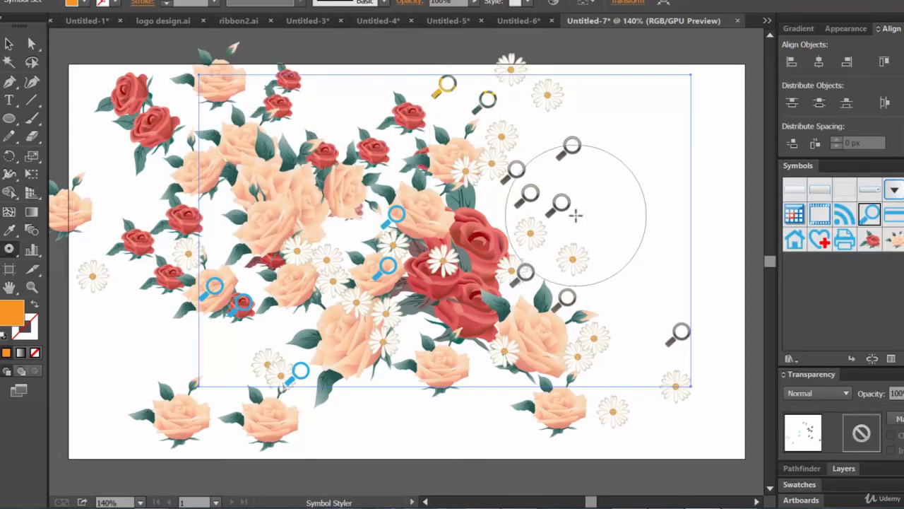
# Step: Create a new blank document with the default settings
pyautogui.click(31, 0)
pyautogui.click(50, 0)
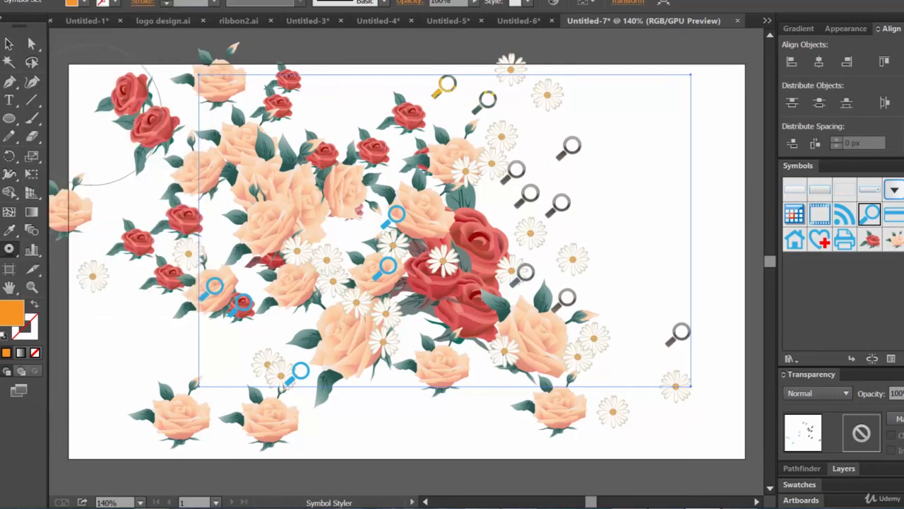
pyautogui.click(535, 424)
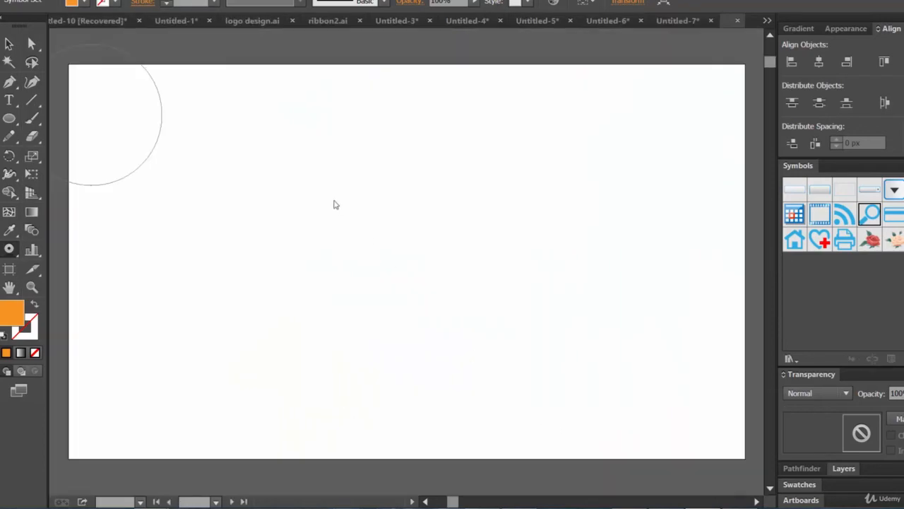
# Step: Draw a large ellipse across the middle of the artboard and set the drawing mode to Draw Inside
pyautogui.press('l')
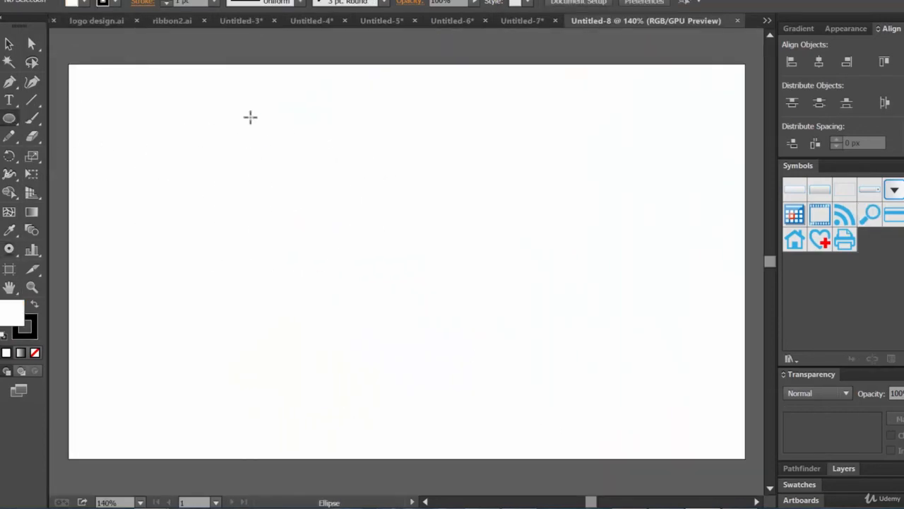
pyautogui.moveTo(250, 117); pyautogui.dragTo(580, 355)
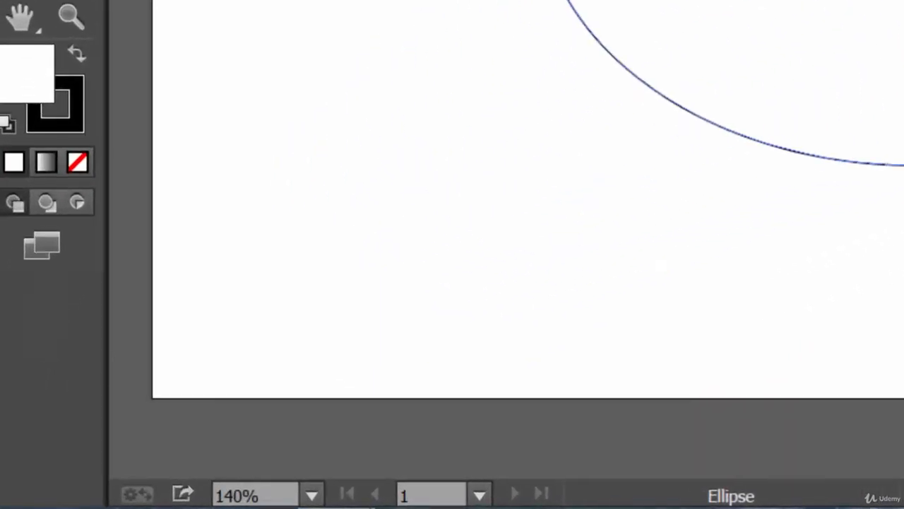
pyautogui.click(80, 202)
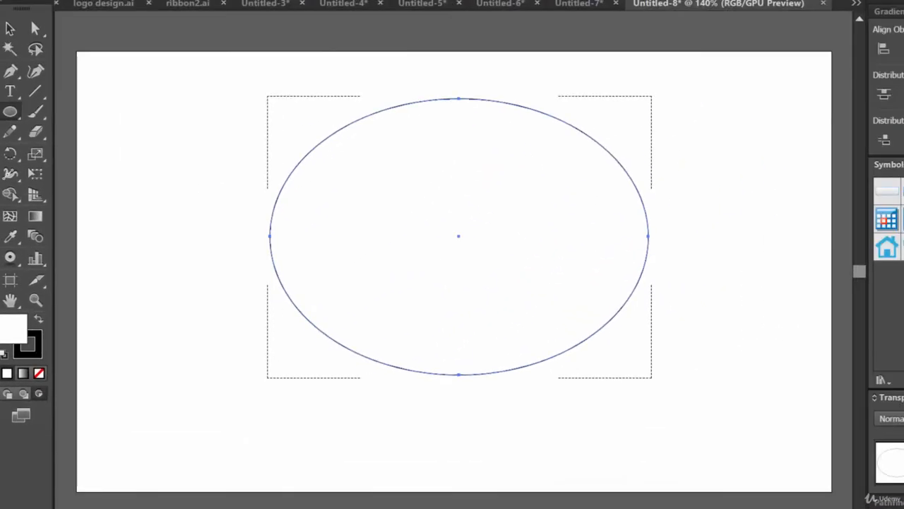
# Step: Float the Symbols collection, load the Flowers symbol library beside the ellipse and choose the Gerbera symbol
pyautogui.moveTo(900, 163); pyautogui.dragTo(776, 85)
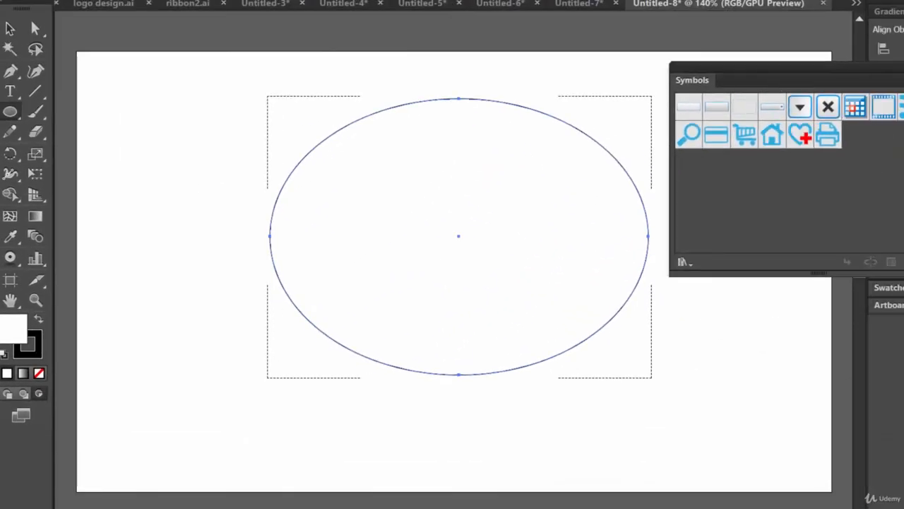
pyautogui.click(682, 262)
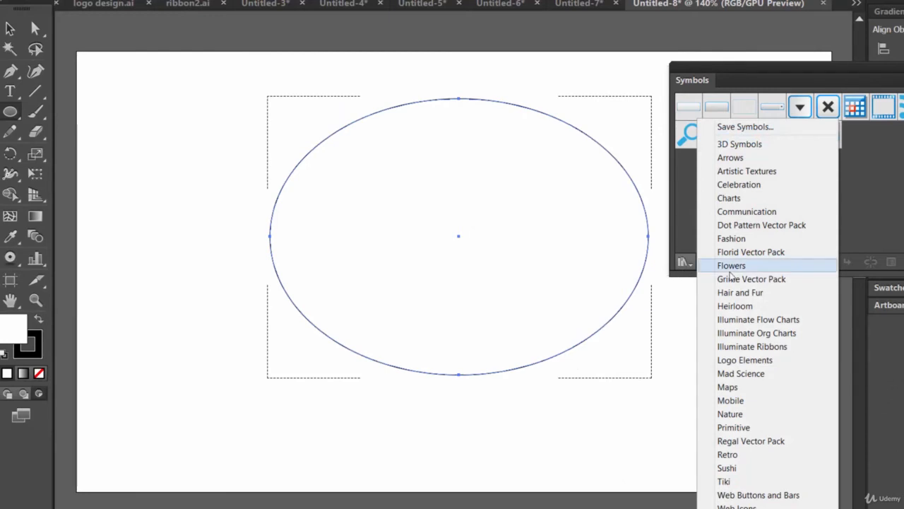
pyautogui.click(739, 265)
pyautogui.moveTo(727, 62); pyautogui.dragTo(874, 58)
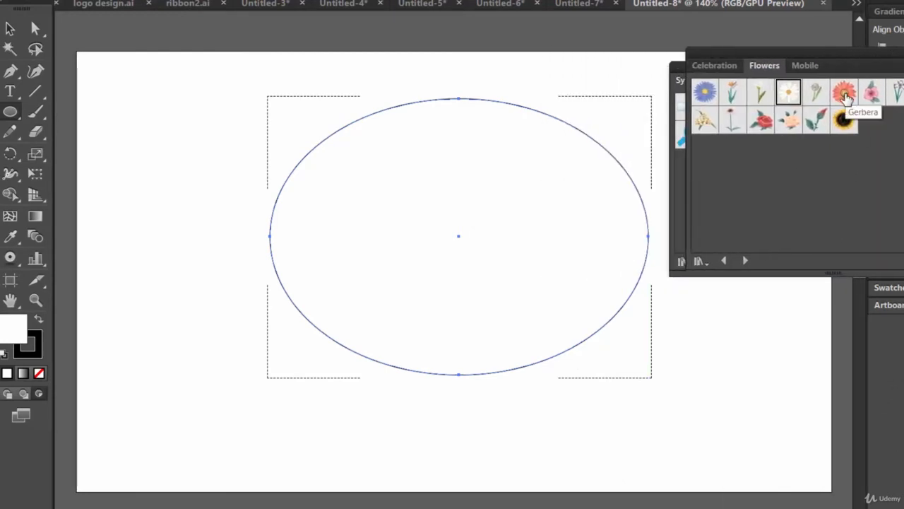
pyautogui.click(845, 95)
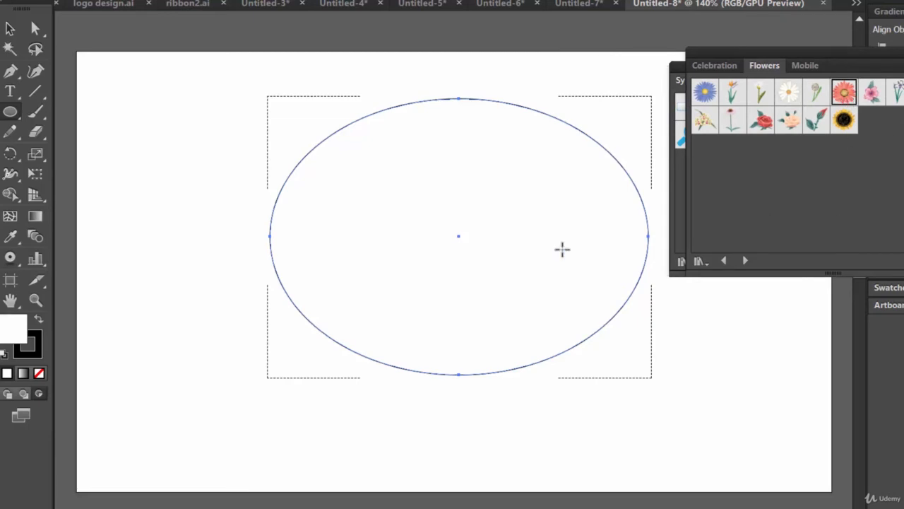
# Step: Spray Gerbera symbols across the inside of the ellipse with the Symbol Sprayer Tool
pyautogui.moveTo(10, 258); pyautogui.dragTo(99, 257)
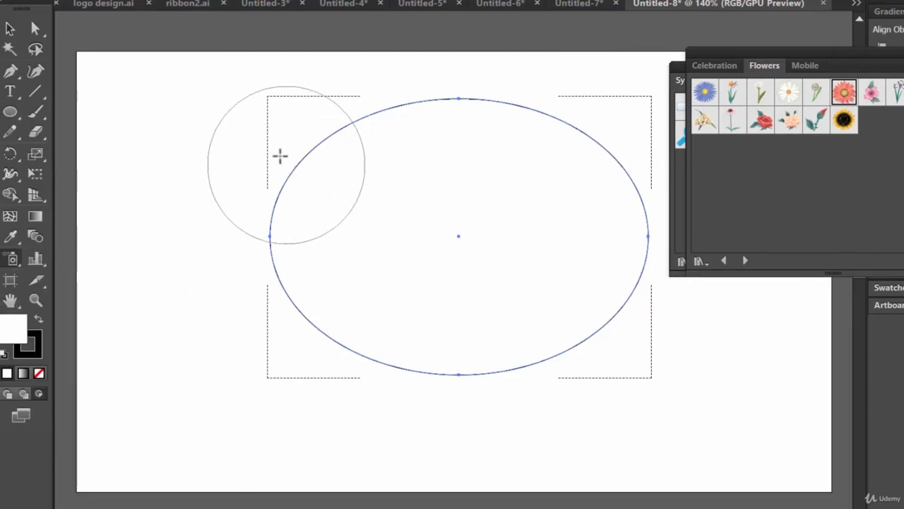
pyautogui.moveTo(280, 156); pyautogui.dragTo(487, 212)
pyautogui.moveTo(483, 101); pyautogui.dragTo(540, 181)
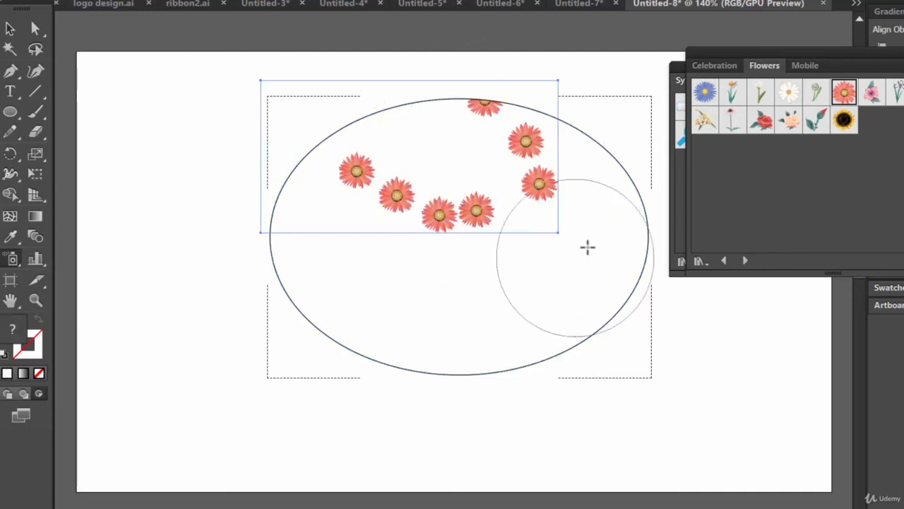
pyautogui.moveTo(633, 157); pyautogui.dragTo(551, 336)
pyautogui.moveTo(573, 379); pyautogui.dragTo(375, 347)
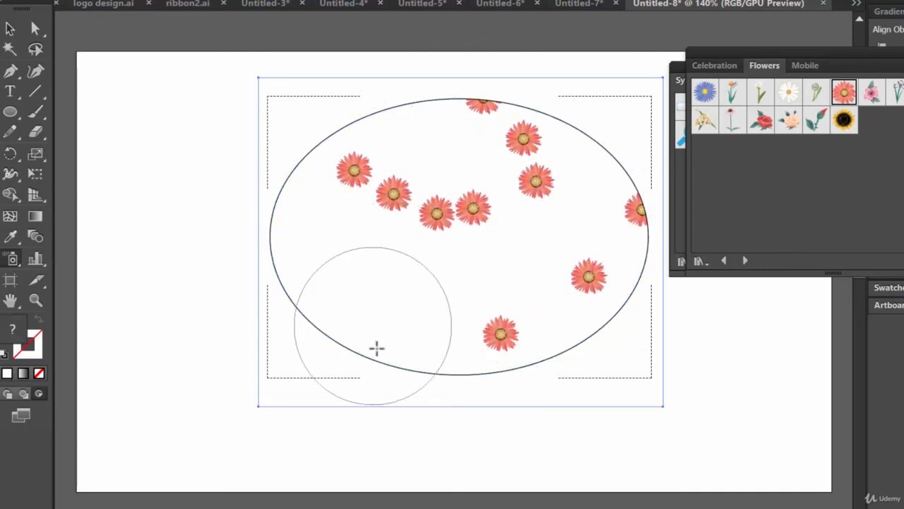
pyautogui.click(236, 270)
pyautogui.moveTo(396, 181)
pyautogui.mouseDown()
pyautogui.moveTo(472, 240)
pyautogui.moveTo(495, 243)
pyautogui.mouseUp()
pyautogui.moveTo(624, 132)
pyautogui.mouseDown()
pyautogui.moveTo(494, 263)
pyautogui.moveTo(479, 296)
pyautogui.mouseUp()
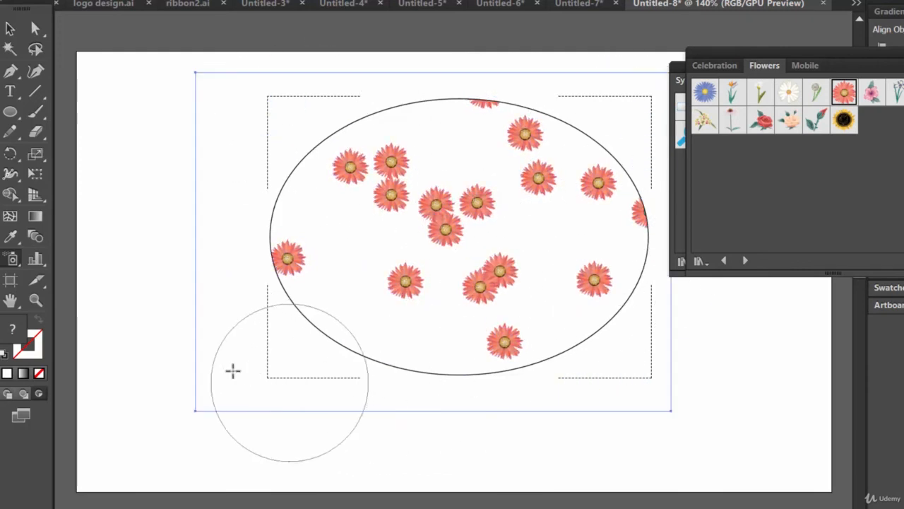
pyautogui.moveTo(233, 369); pyautogui.dragTo(403, 243)
pyautogui.moveTo(417, 427)
pyautogui.mouseDown()
pyautogui.moveTo(400, 410)
pyautogui.moveTo(383, 260)
pyautogui.mouseUp()
pyautogui.click(414, 269)
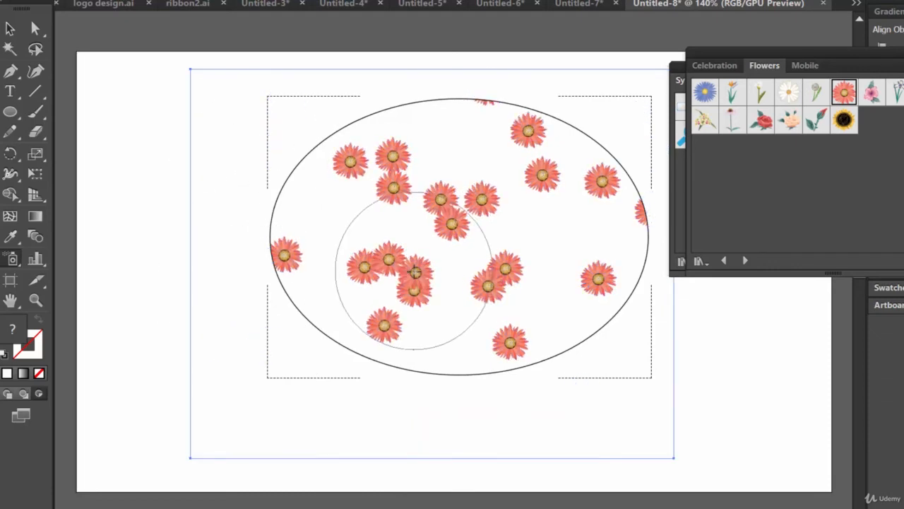
pyautogui.click(493, 250)
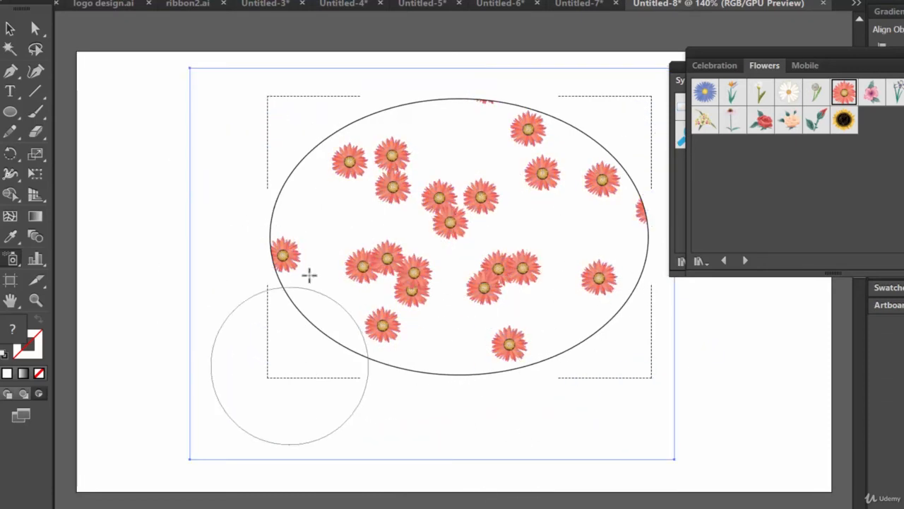
# Step: Choose the red rosebud symbol and spray its instances among the gerberas inside the ellipse
pyautogui.click(814, 122)
pyautogui.moveTo(366, 130); pyautogui.dragTo(485, 222)
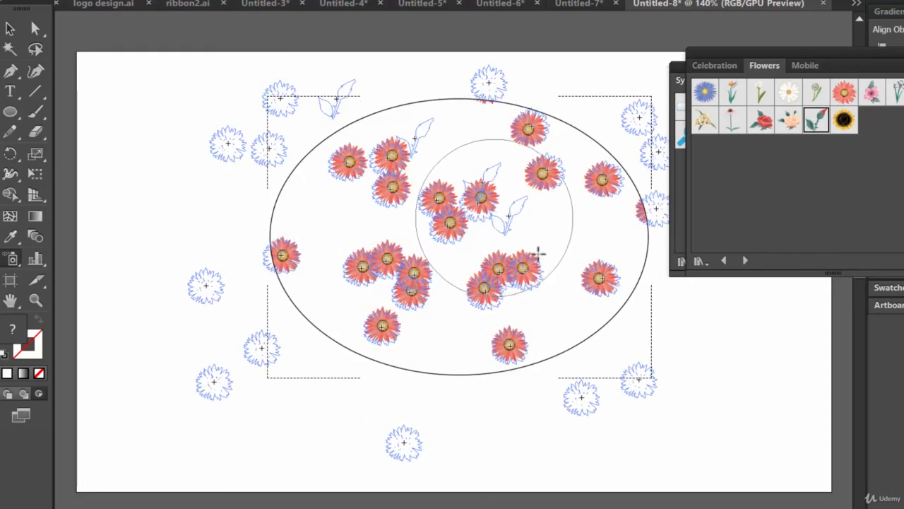
pyautogui.moveTo(138, 222); pyautogui.dragTo(456, 210)
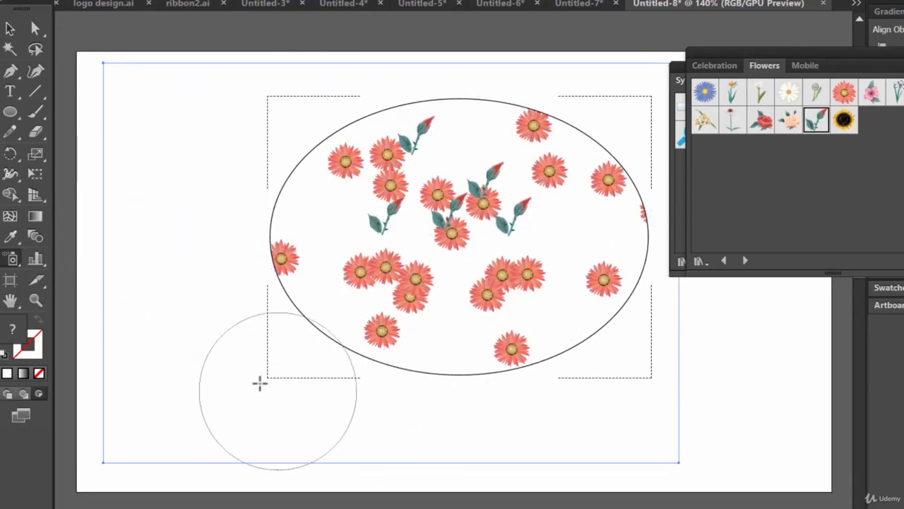
pyautogui.moveTo(264, 378); pyautogui.dragTo(446, 273)
pyautogui.moveTo(366, 189)
pyautogui.mouseDown()
pyautogui.moveTo(521, 462)
pyautogui.moveTo(576, 444)
pyautogui.moveTo(383, 218)
pyautogui.moveTo(718, 356)
pyautogui.moveTo(741, 346)
pyautogui.moveTo(438, 262)
pyautogui.mouseUp()
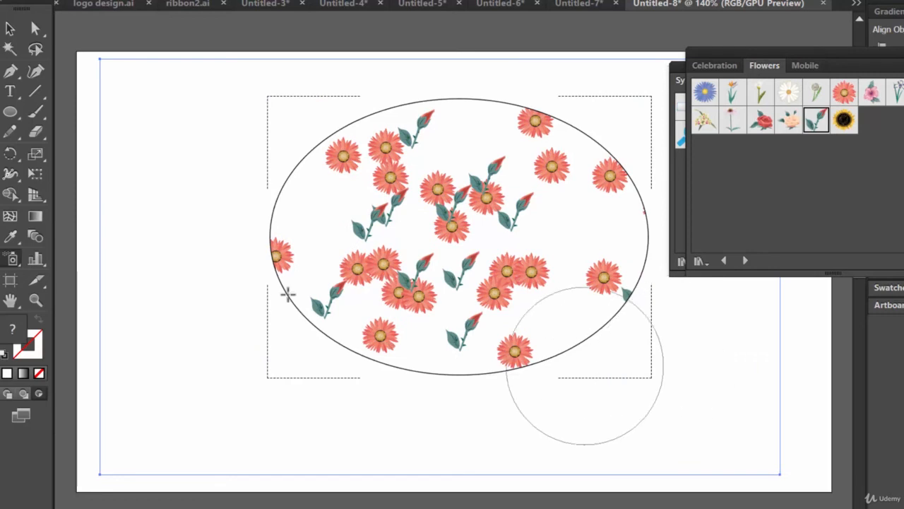
# Step: Enlarge the rosebuds in the upper middle and left part of the ellipse with the Symbol Sizer Tool
pyautogui.click(12, 258)
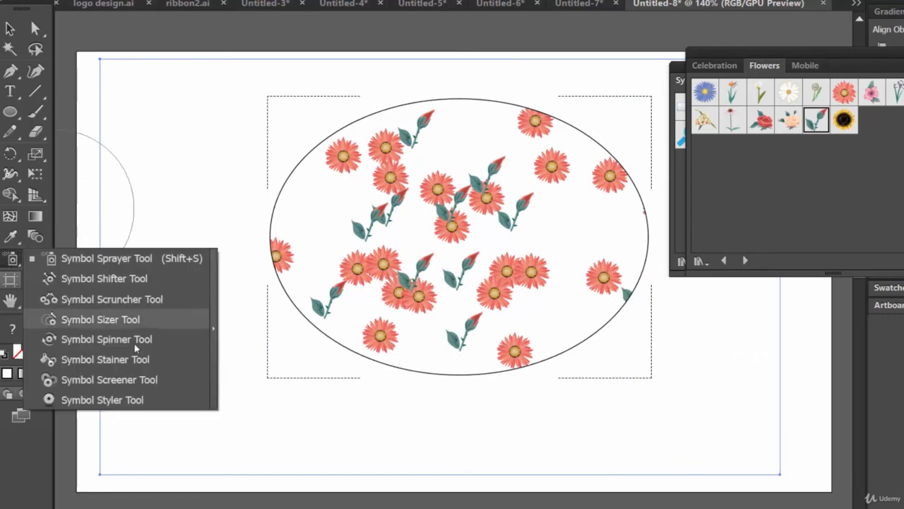
pyautogui.click(100, 320)
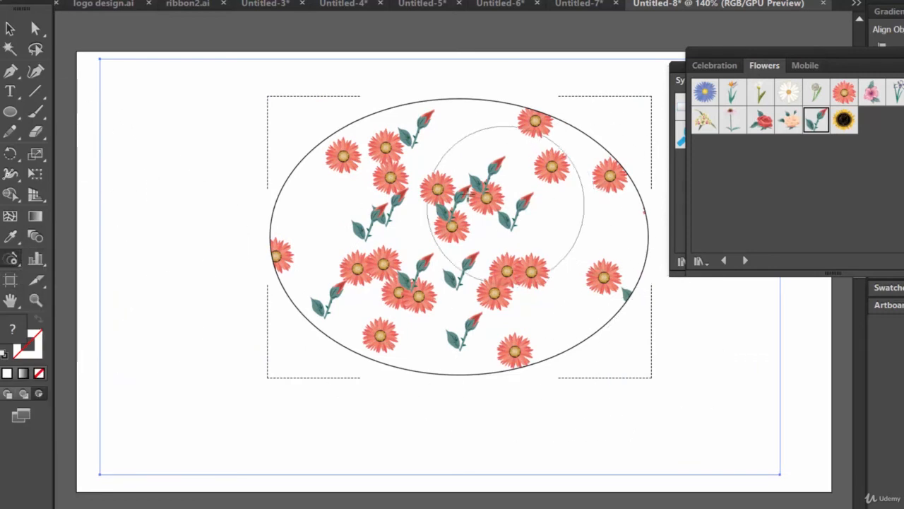
pyautogui.moveTo(470, 167); pyautogui.dragTo(471, 167)
pyautogui.moveTo(351, 222); pyautogui.dragTo(352, 223)
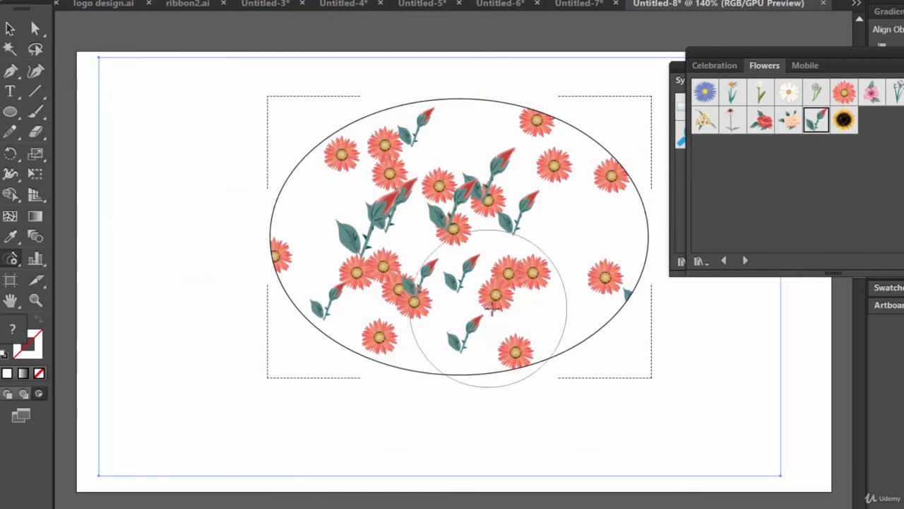
# Step: Rotate the rosebuds inside the ellipse in different directions with the Symbol Spinner Tool
pyautogui.click(12, 259)
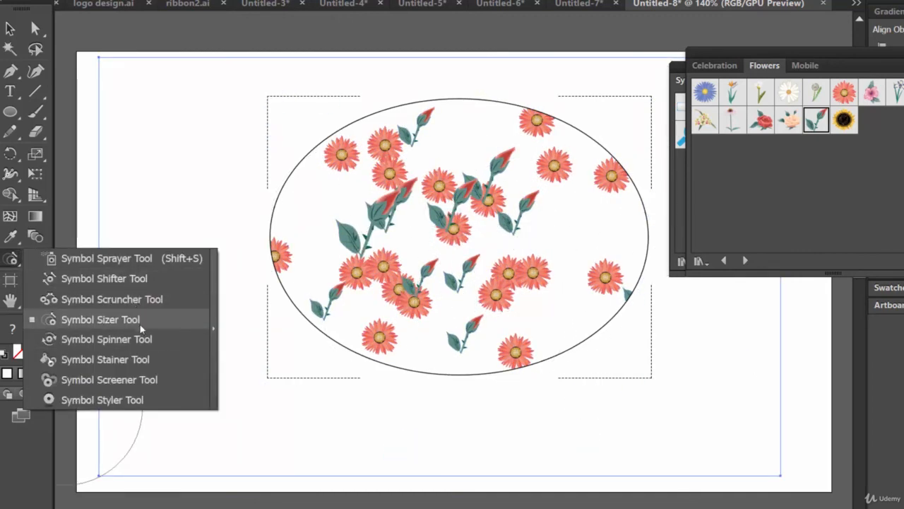
pyautogui.click(113, 319)
pyautogui.moveTo(496, 175)
pyautogui.mouseDown()
pyautogui.moveTo(488, 159)
pyautogui.moveTo(470, 161)
pyautogui.moveTo(512, 164)
pyautogui.mouseUp()
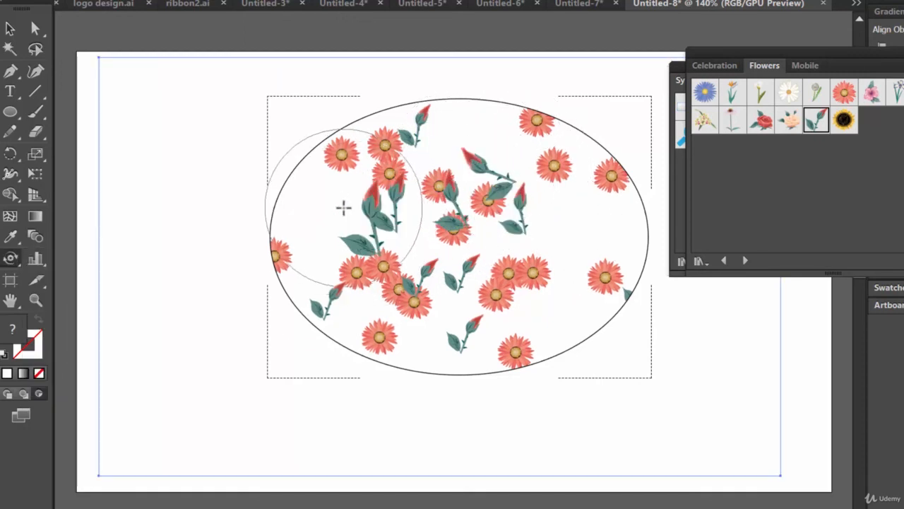
pyautogui.moveTo(463, 302); pyautogui.dragTo(507, 296)
pyautogui.moveTo(479, 333)
pyautogui.mouseDown()
pyautogui.moveTo(460, 308)
pyautogui.moveTo(465, 295)
pyautogui.mouseUp()
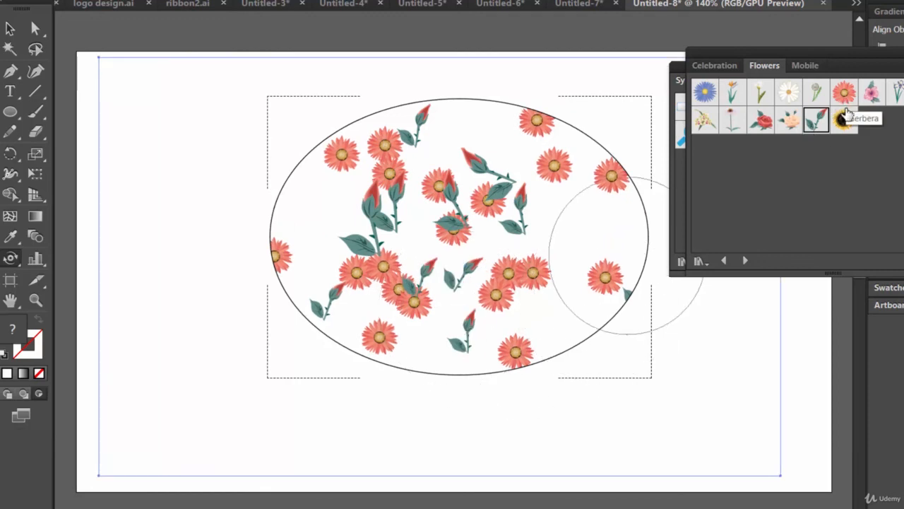
# Step: Target the Gerbera symbol and rotate its instances in the middle and lower right of the ellipse
pyautogui.click(843, 92)
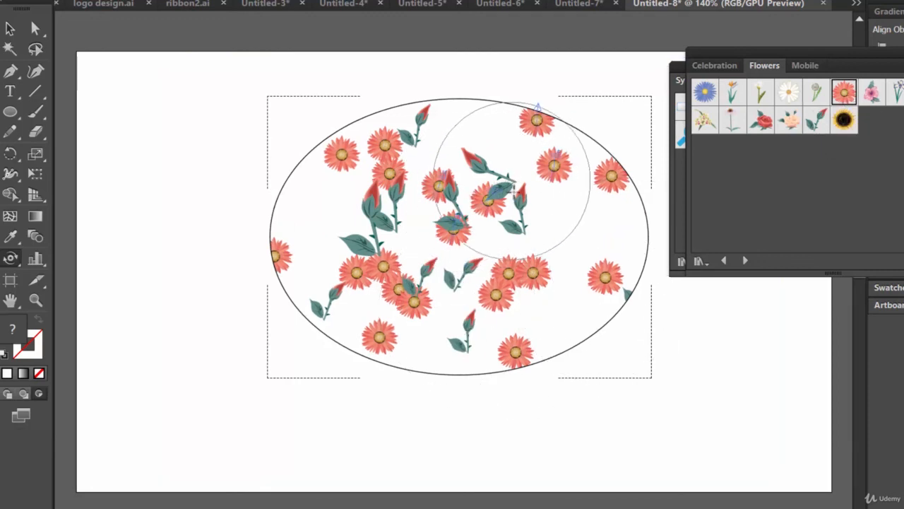
pyautogui.moveTo(505, 241); pyautogui.dragTo(478, 228)
pyautogui.moveTo(496, 280)
pyautogui.mouseDown()
pyautogui.moveTo(550, 270)
pyautogui.moveTo(573, 286)
pyautogui.mouseUp()
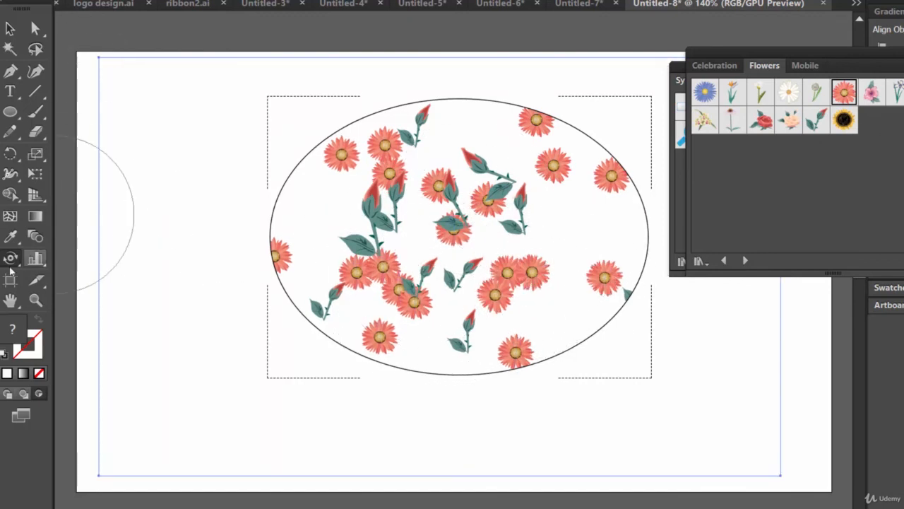
# Step: Enlarge gerberas at the centre, left, right and upper left of the ellipse with the Symbol Sizer Tool
pyautogui.moveTo(10, 260); pyautogui.dragTo(49, 318)
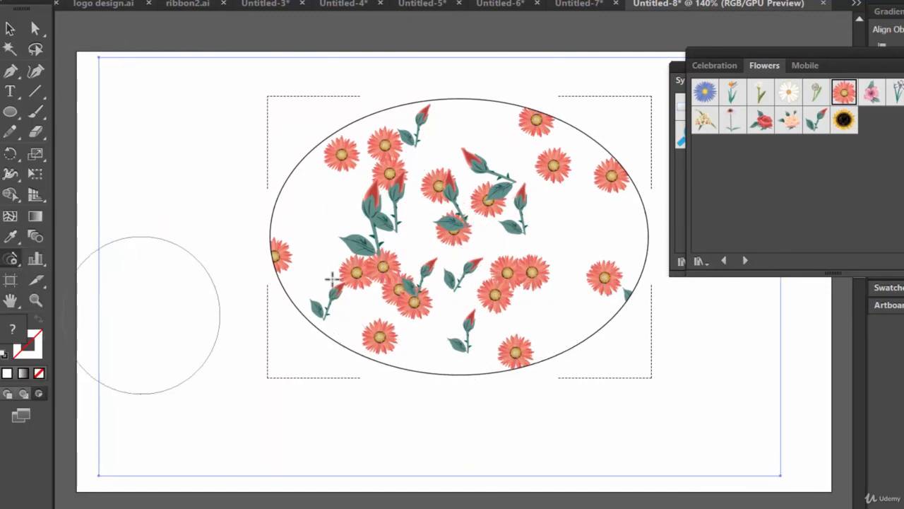
pyautogui.moveTo(477, 205)
pyautogui.mouseDown()
pyautogui.moveTo(464, 202)
pyautogui.moveTo(469, 209)
pyautogui.mouseUp()
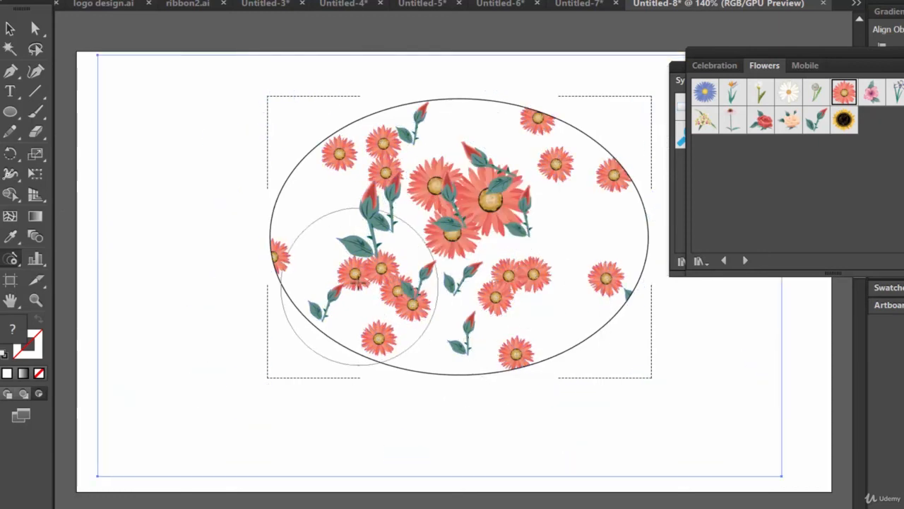
pyautogui.moveTo(357, 268); pyautogui.dragTo(351, 261)
pyautogui.moveTo(584, 268); pyautogui.dragTo(583, 262)
pyautogui.moveTo(605, 119)
pyautogui.mouseDown()
pyautogui.moveTo(584, 128)
pyautogui.moveTo(606, 148)
pyautogui.mouseUp()
pyautogui.moveTo(332, 156); pyautogui.dragTo(332, 155)
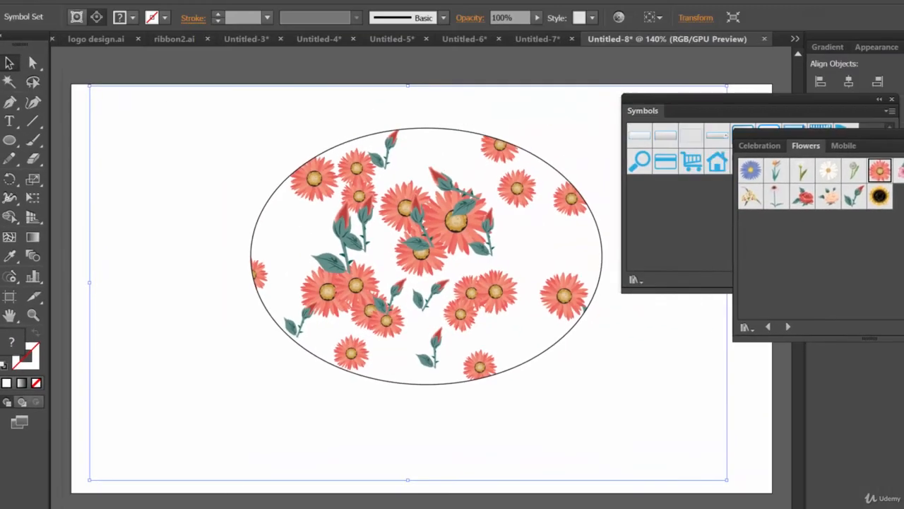
# Step: Move the Symbols collection away from the artwork, over the Flowers library
pyautogui.moveTo(704, 105); pyautogui.dragTo(792, 145)
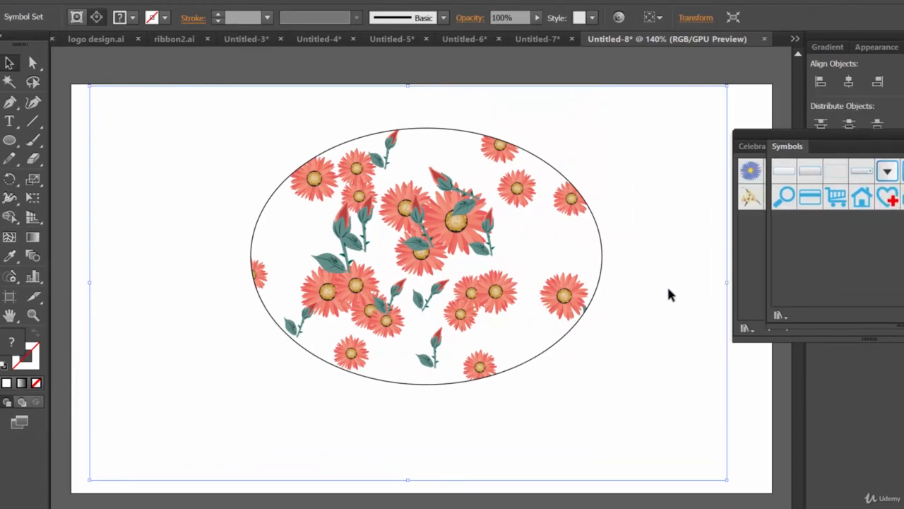